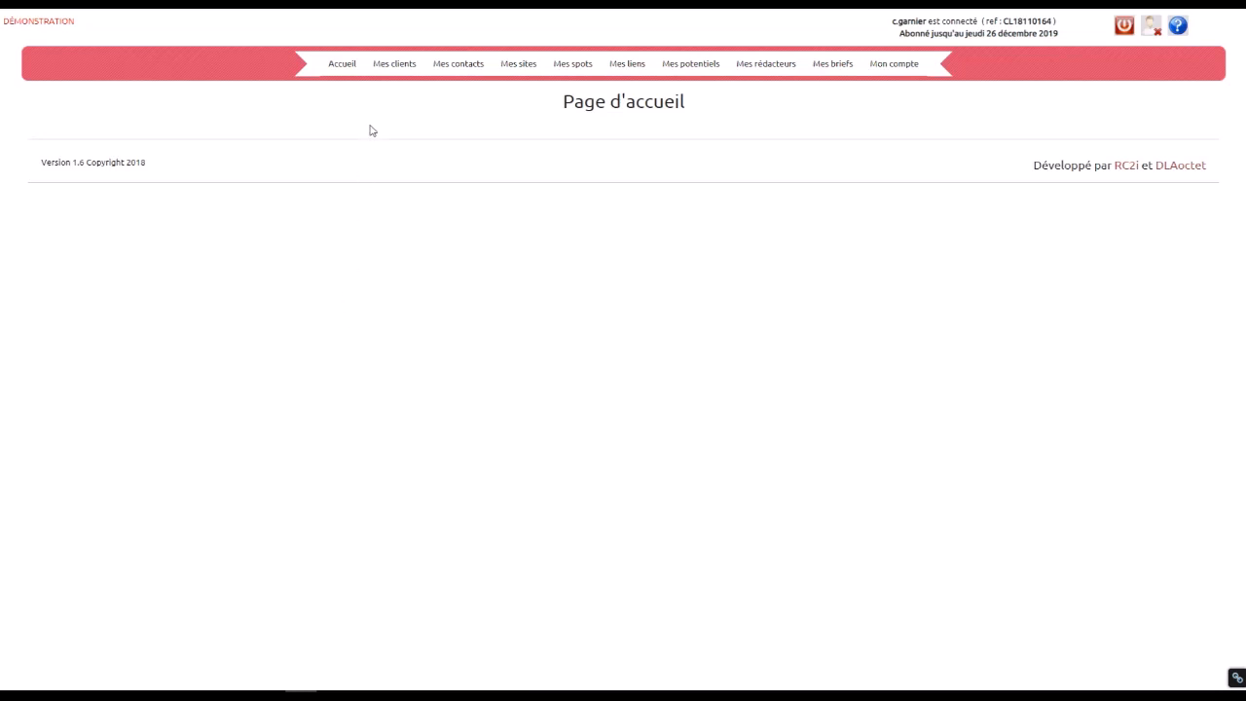
Step: Open the clients list and expand the sites belonging to Pacific Stereo
left_click(389, 75)
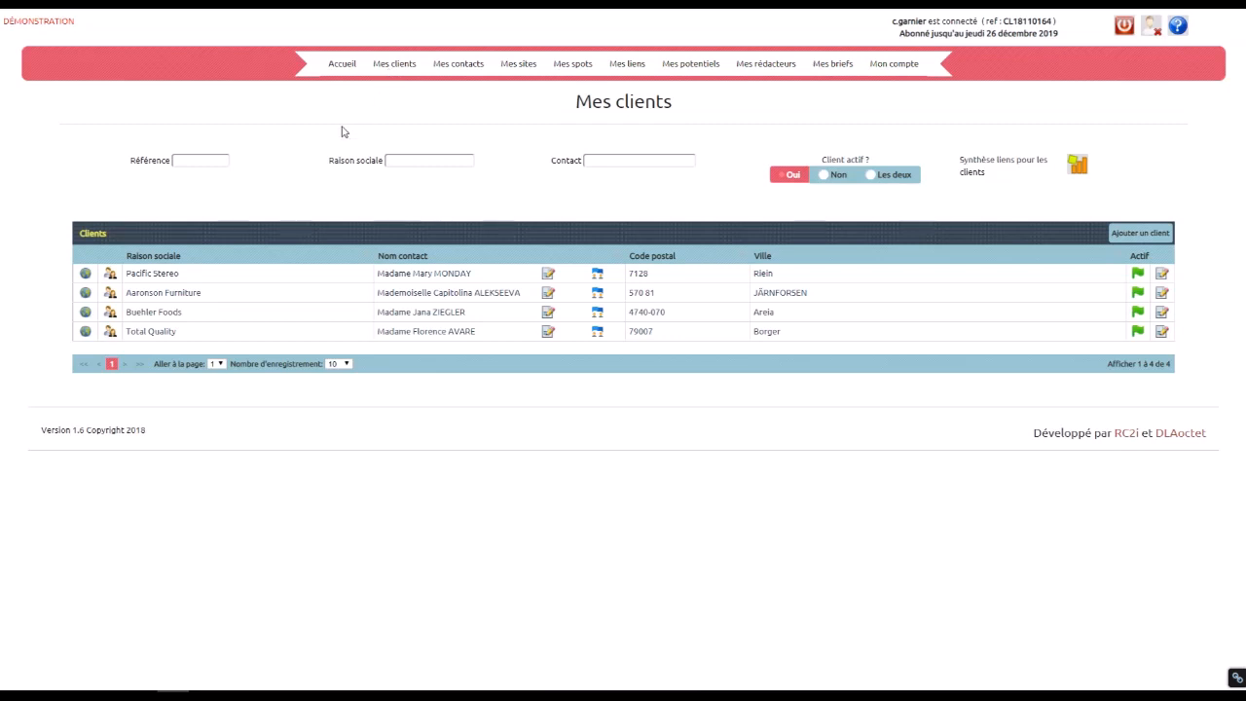
left_click(86, 274)
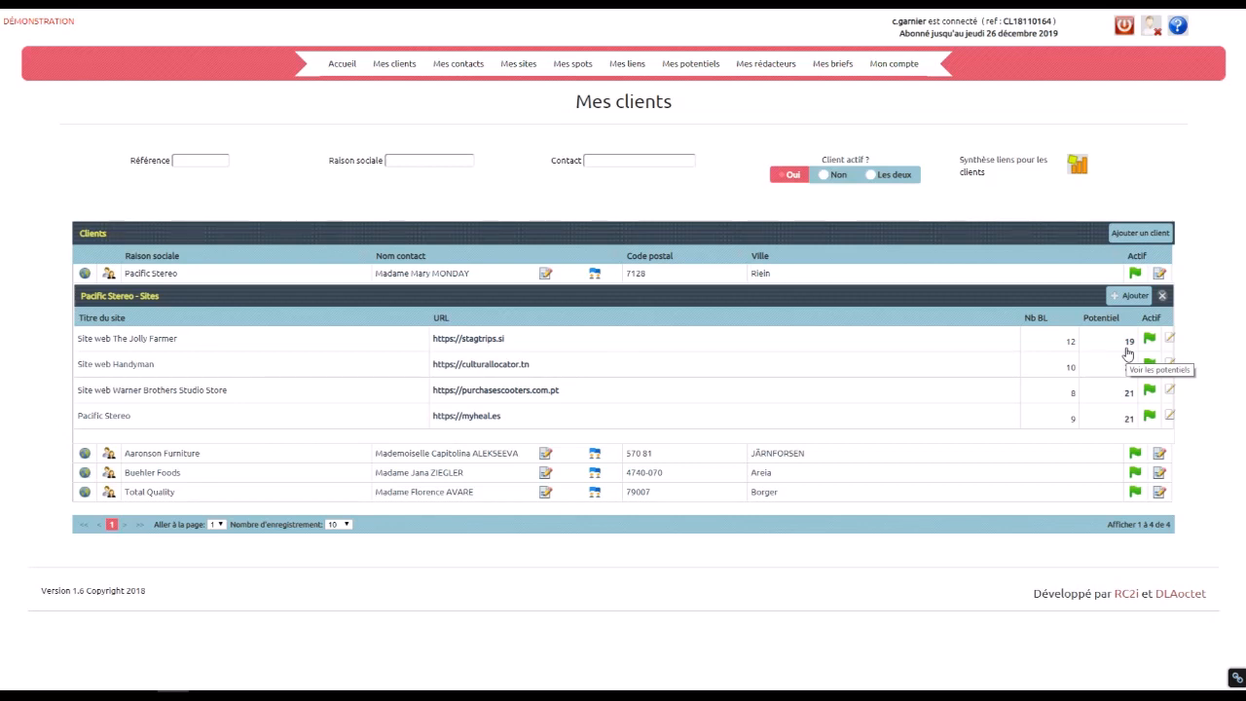
Step: Open the contacts list, view the first contact's communication options, and close them
left_click(450, 65)
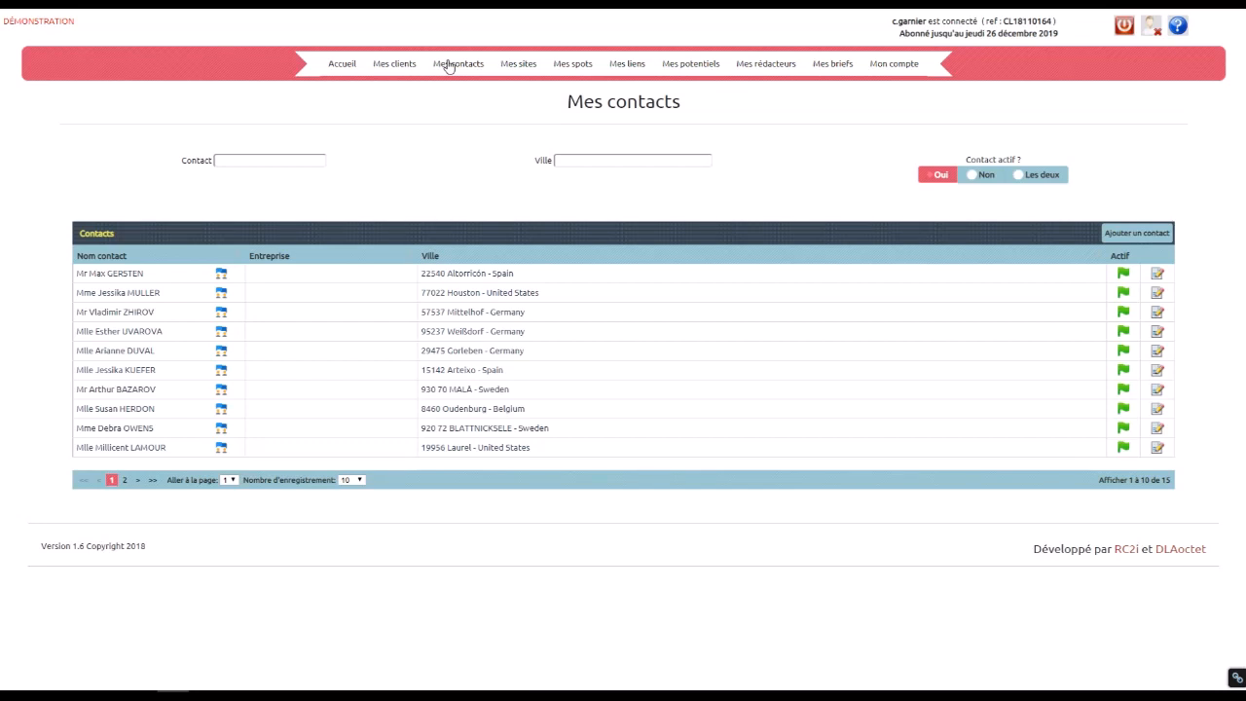
left_click(222, 277)
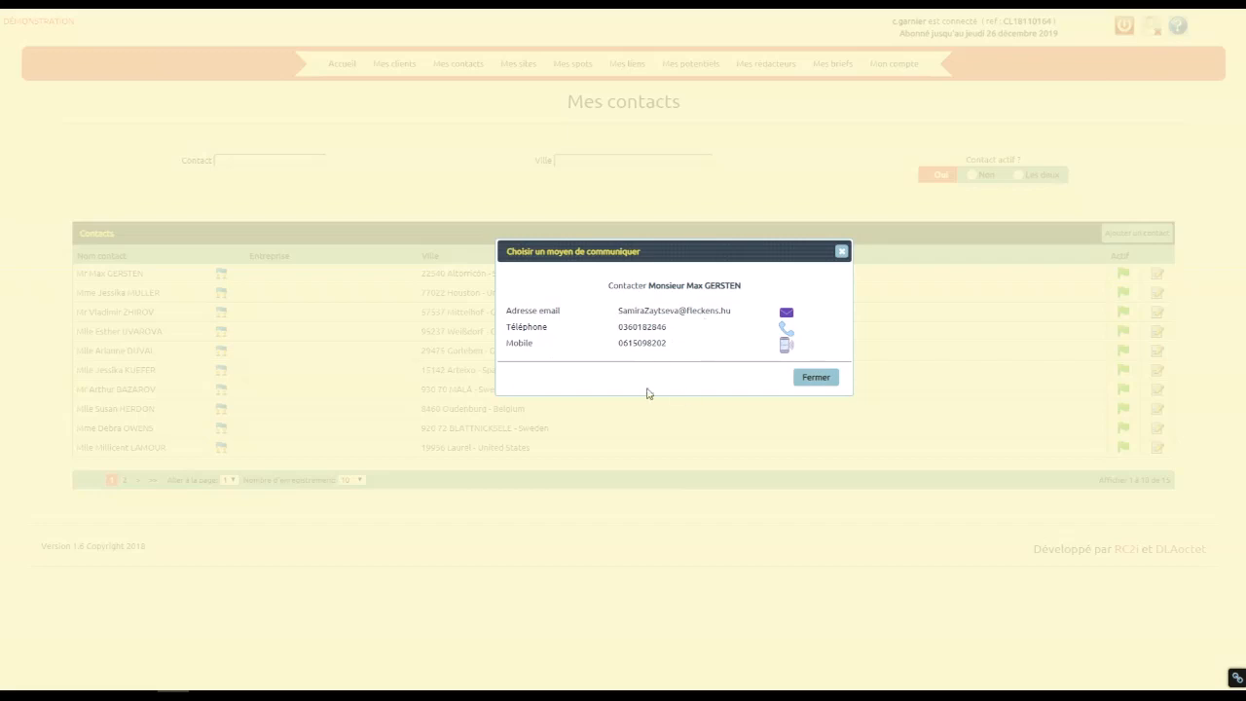
left_click(843, 253)
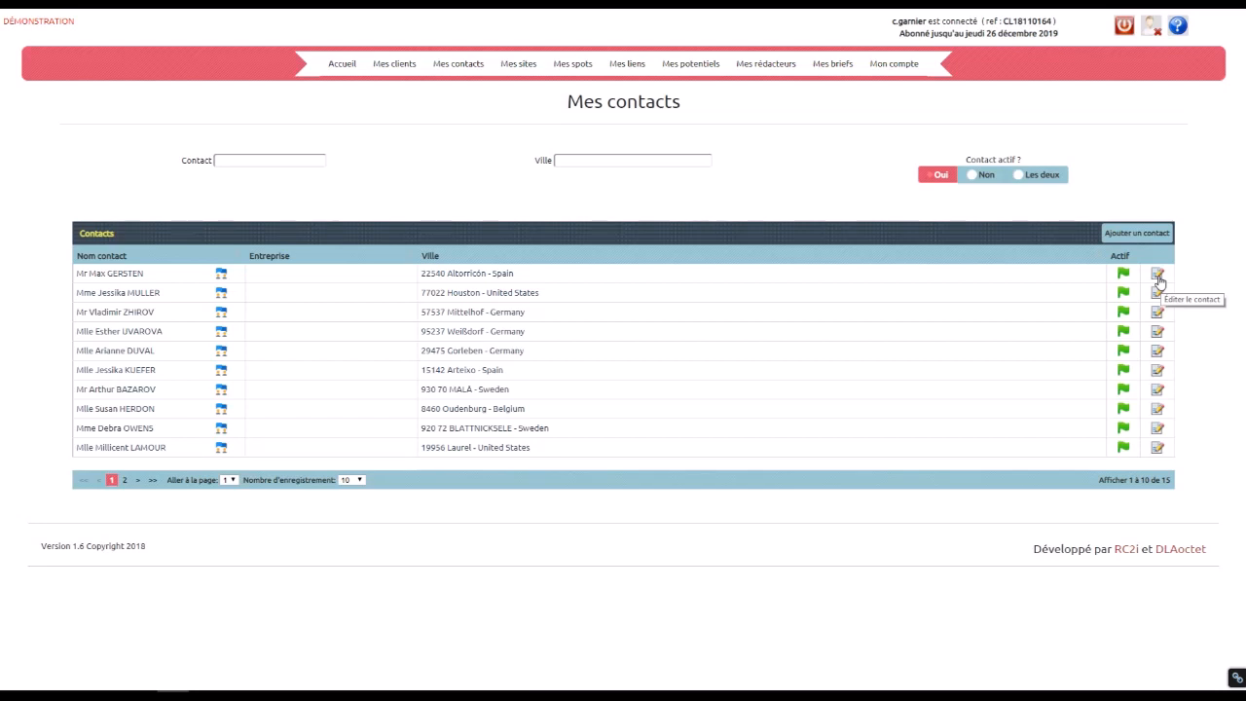
Step: View the potentials of Site web Mostow Co. with the available client and site choices, and return to the sites list
left_click(521, 70)
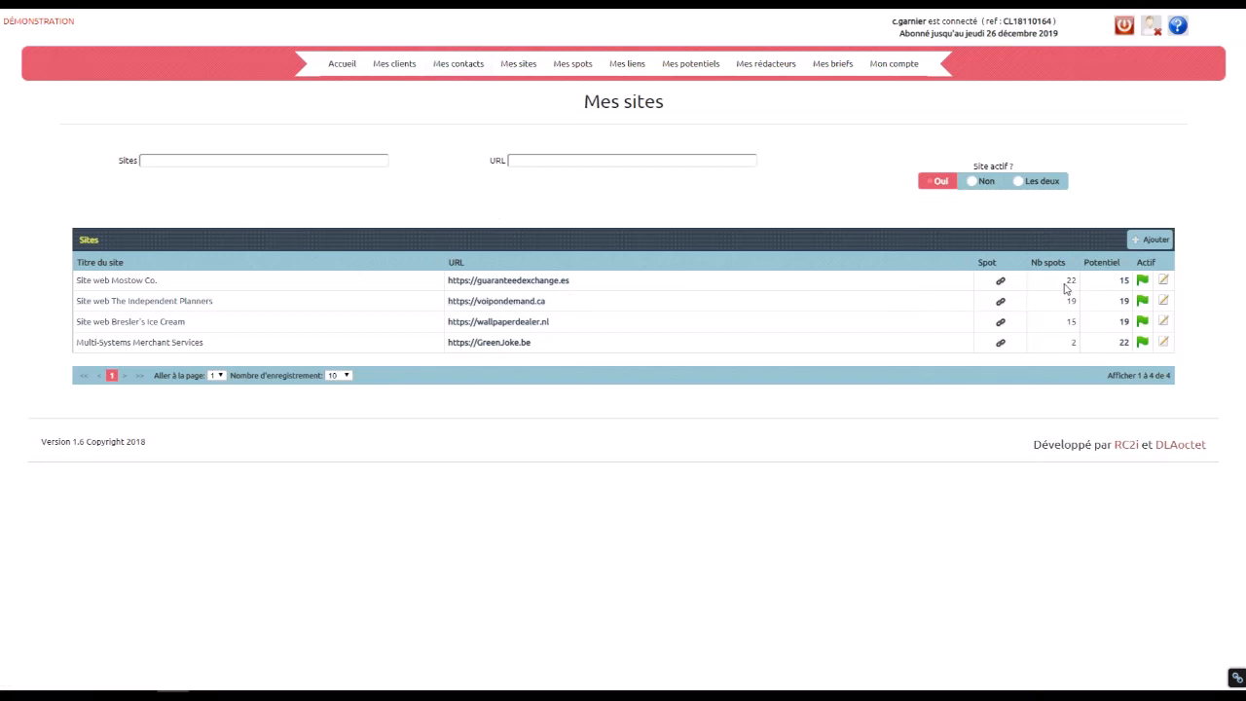
left_click(1125, 281)
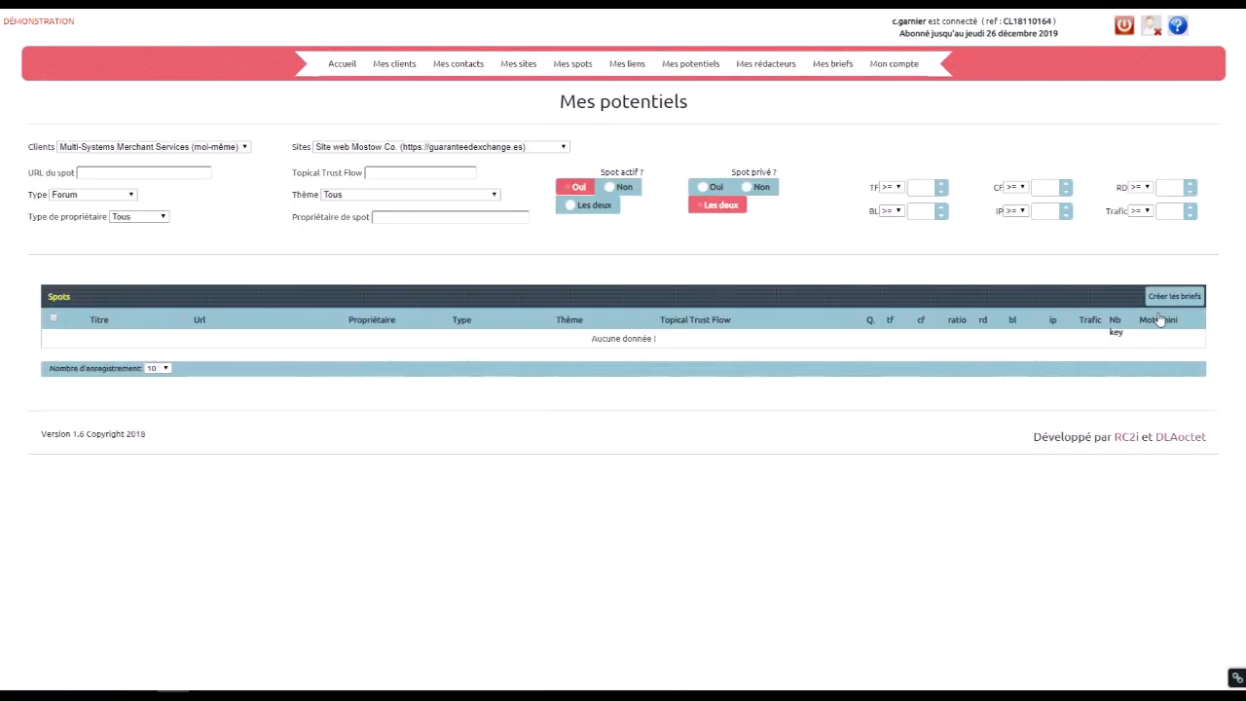
left_click(489, 147)
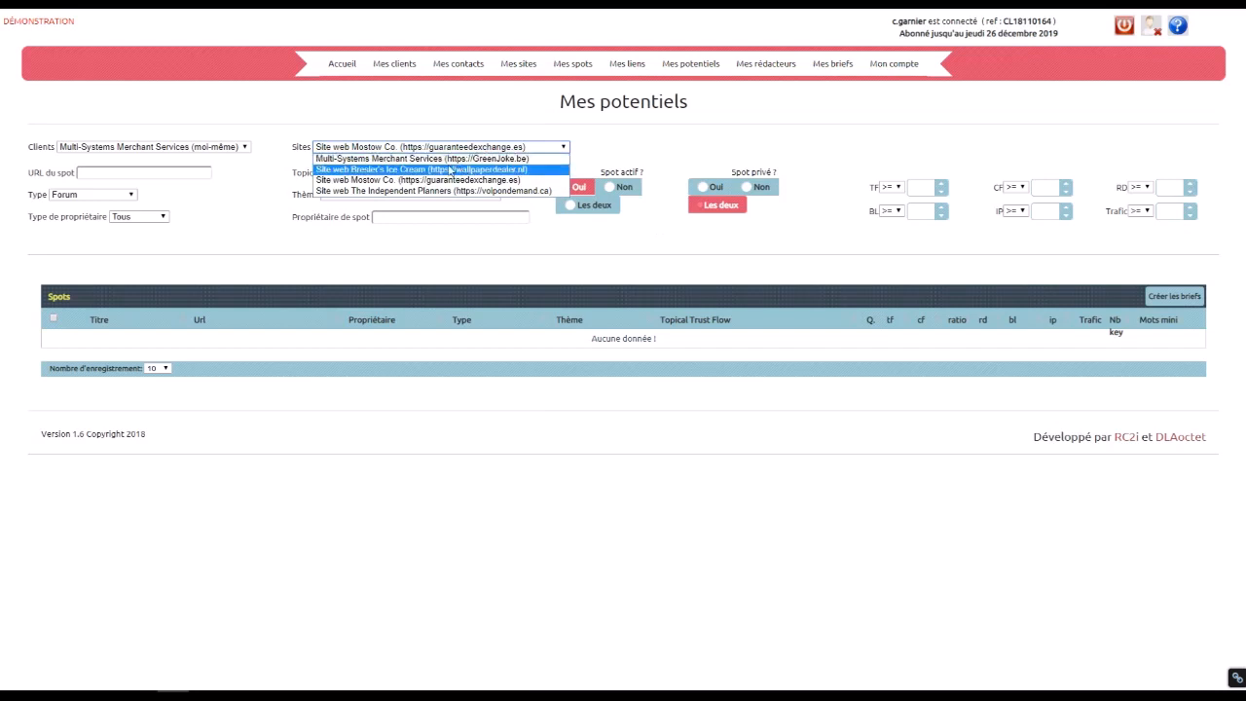
left_click(222, 147)
left_click(209, 158)
left_click(347, 147)
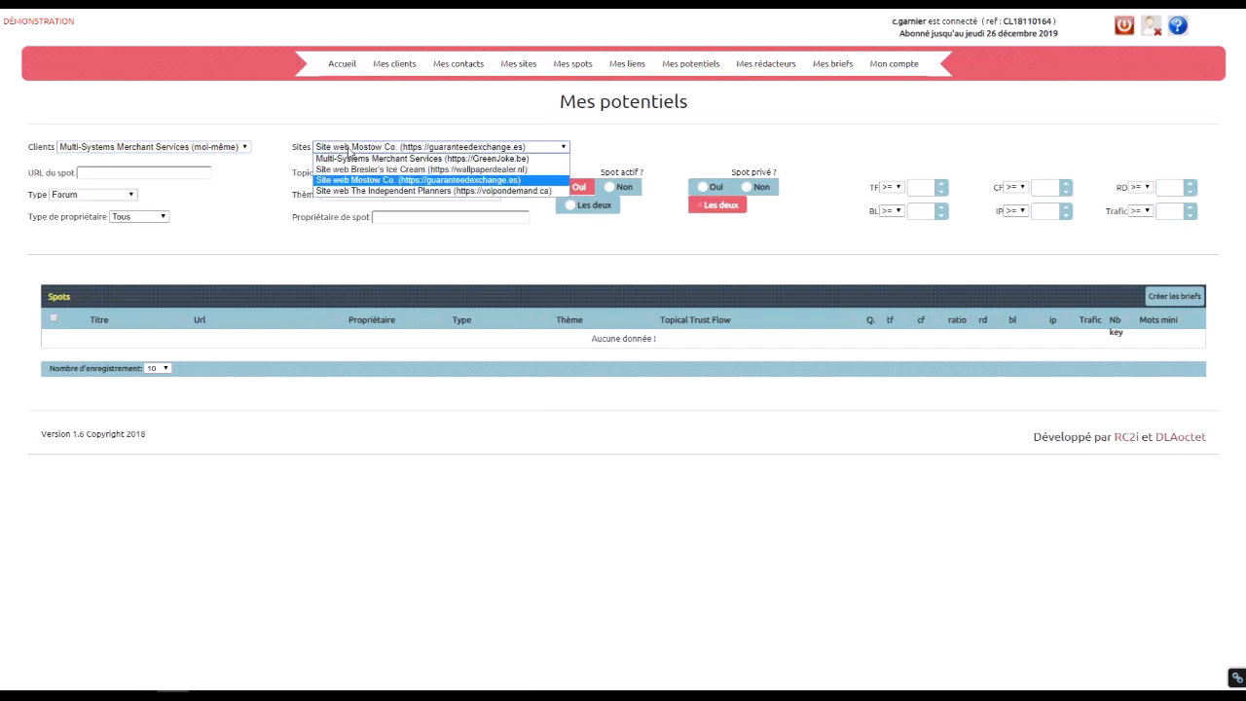
left_click(347, 160)
left_click(519, 63)
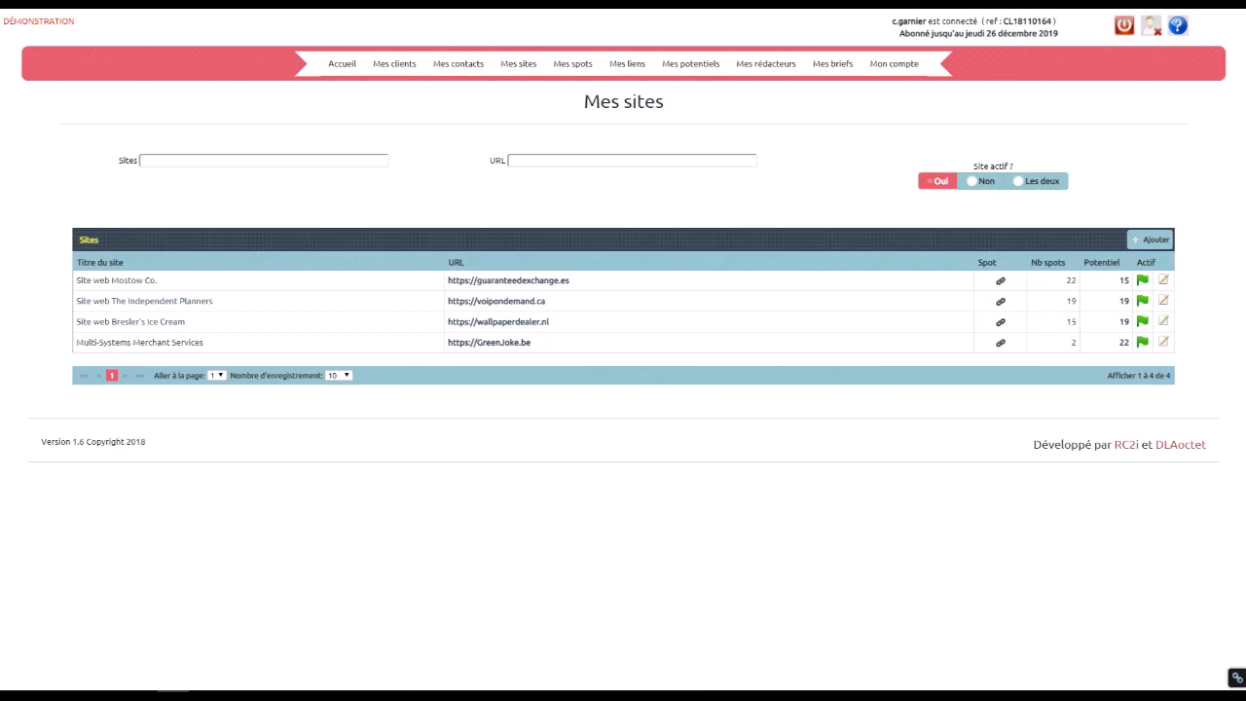
Step: Open the spots list and filter it by the spot URL text "nob"
left_click(568, 74)
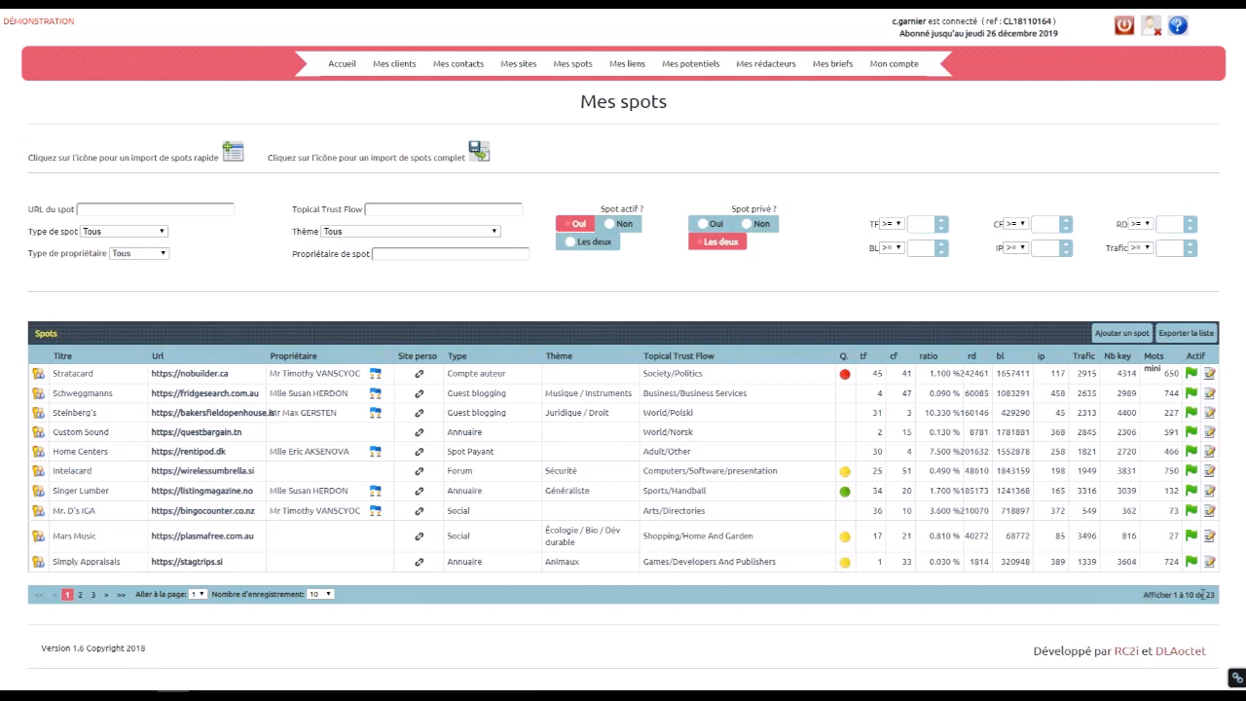
left_click_drag(1204, 594, 1218, 597)
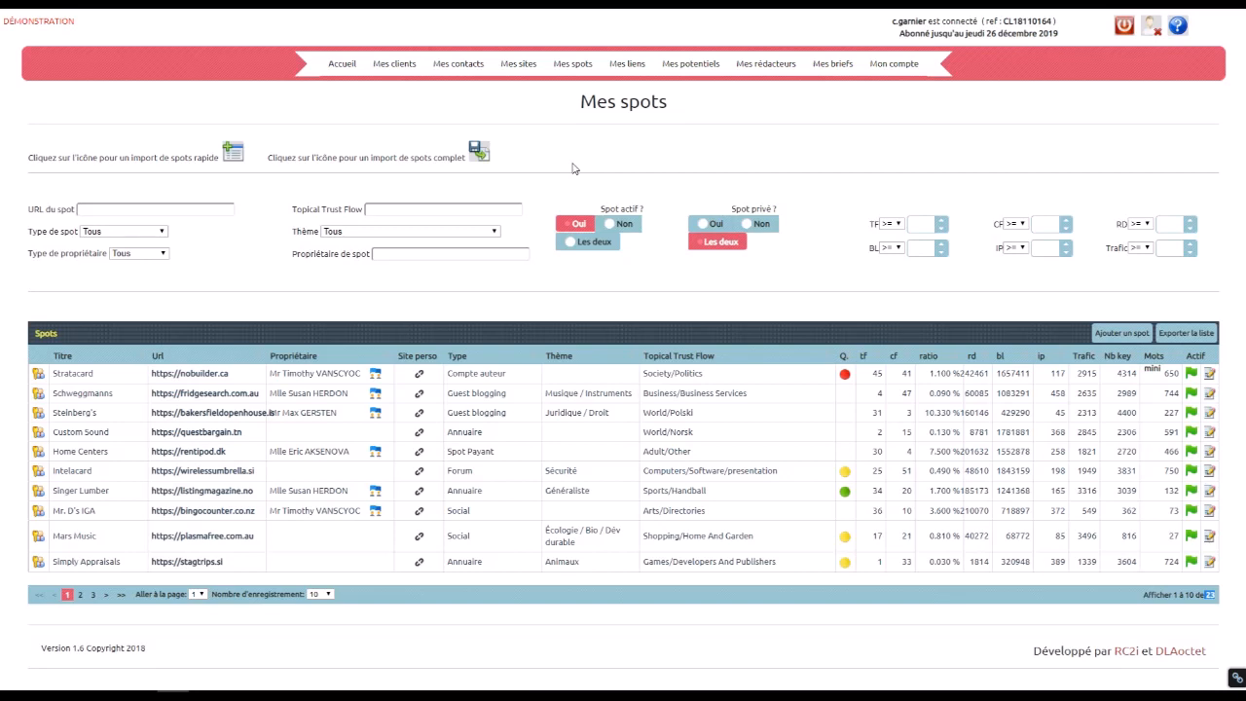
left_click(114, 210)
type("nob")
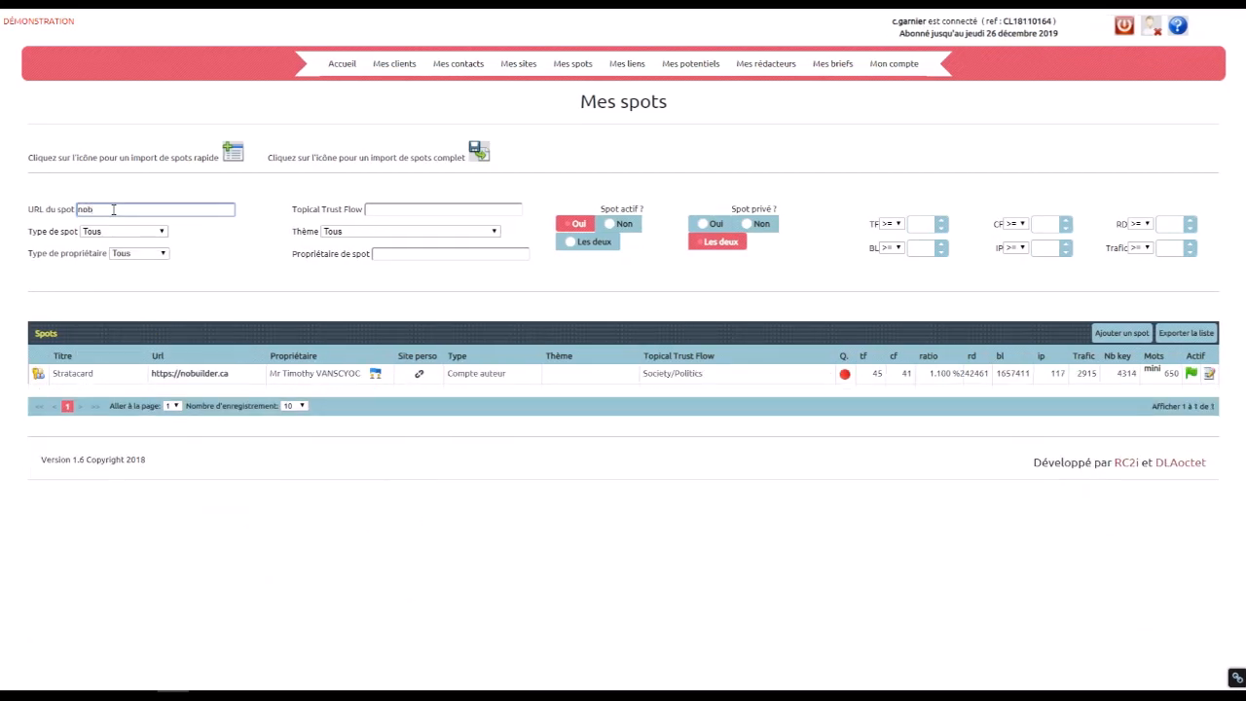
double_click(114, 210)
Step: View the communication options for the owner of the Stratacard spot, close them, and clear the spot URL filter
left_click(376, 380)
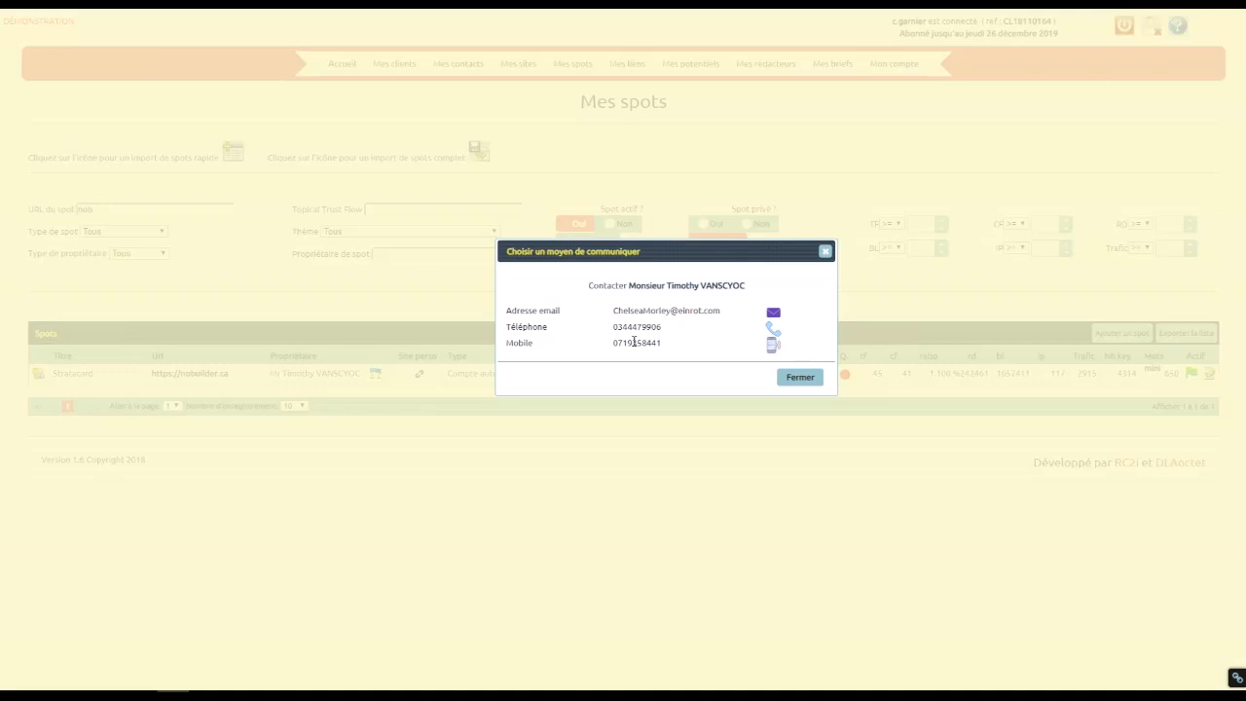
left_click(824, 252)
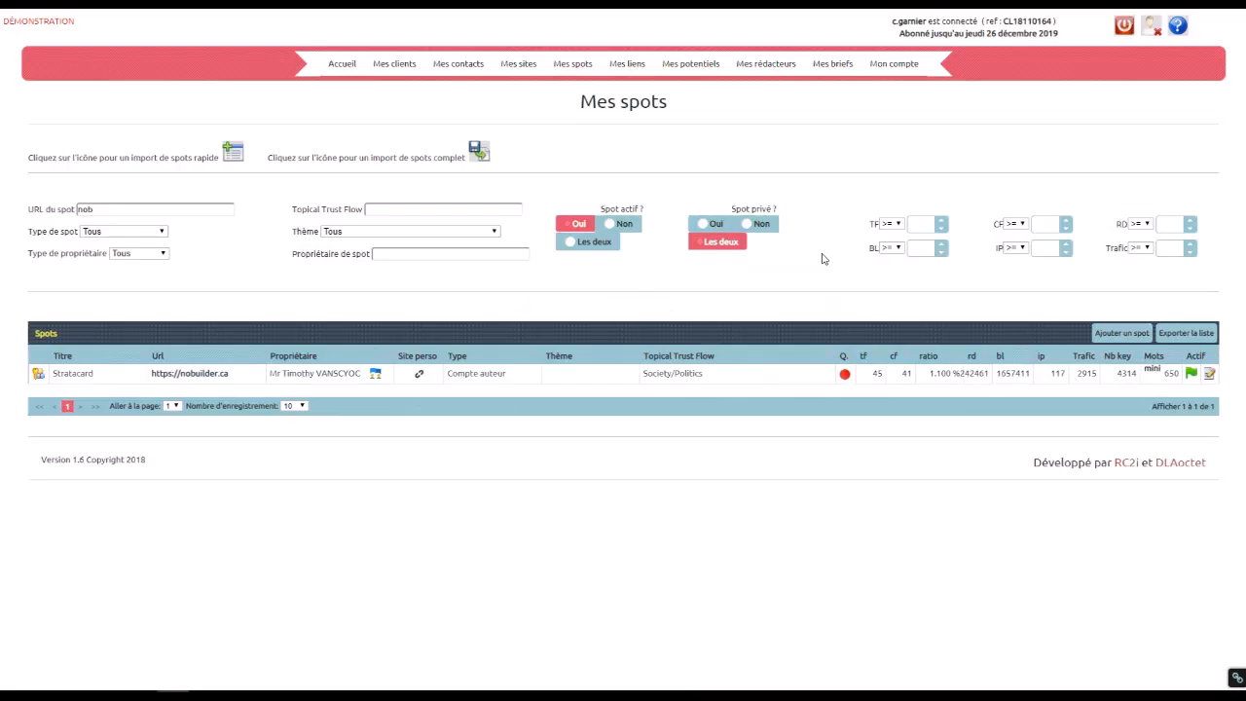
left_click_drag(146, 209, 70, 206)
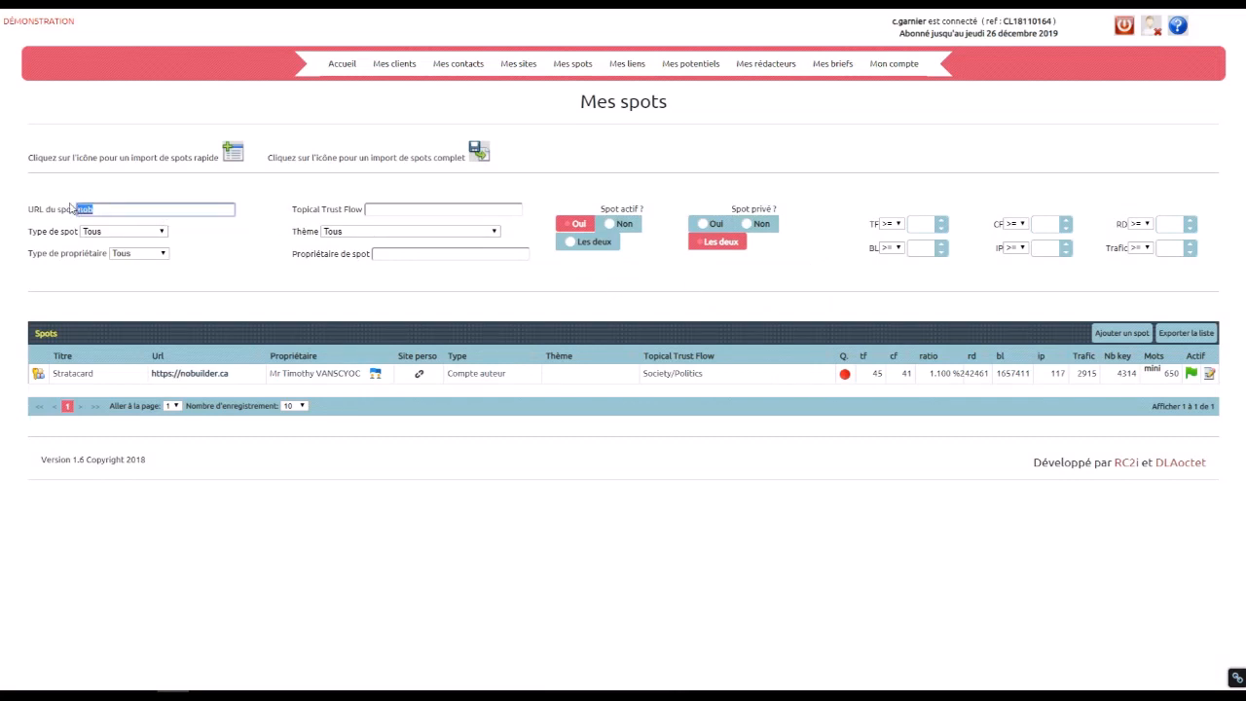
key("BackSpace")
Step: Filter the spots by type Guest blogging, reset the type to Tous, and look through the owner type choices
left_click(109, 231)
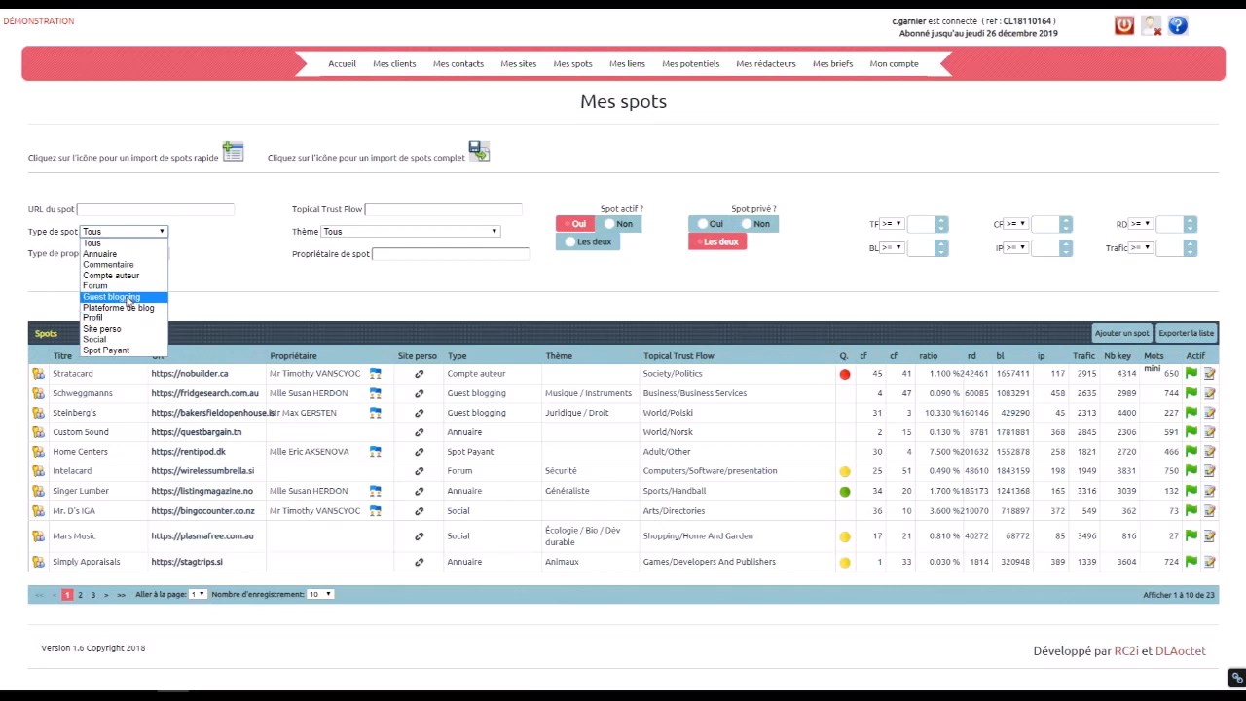
left_click(121, 297)
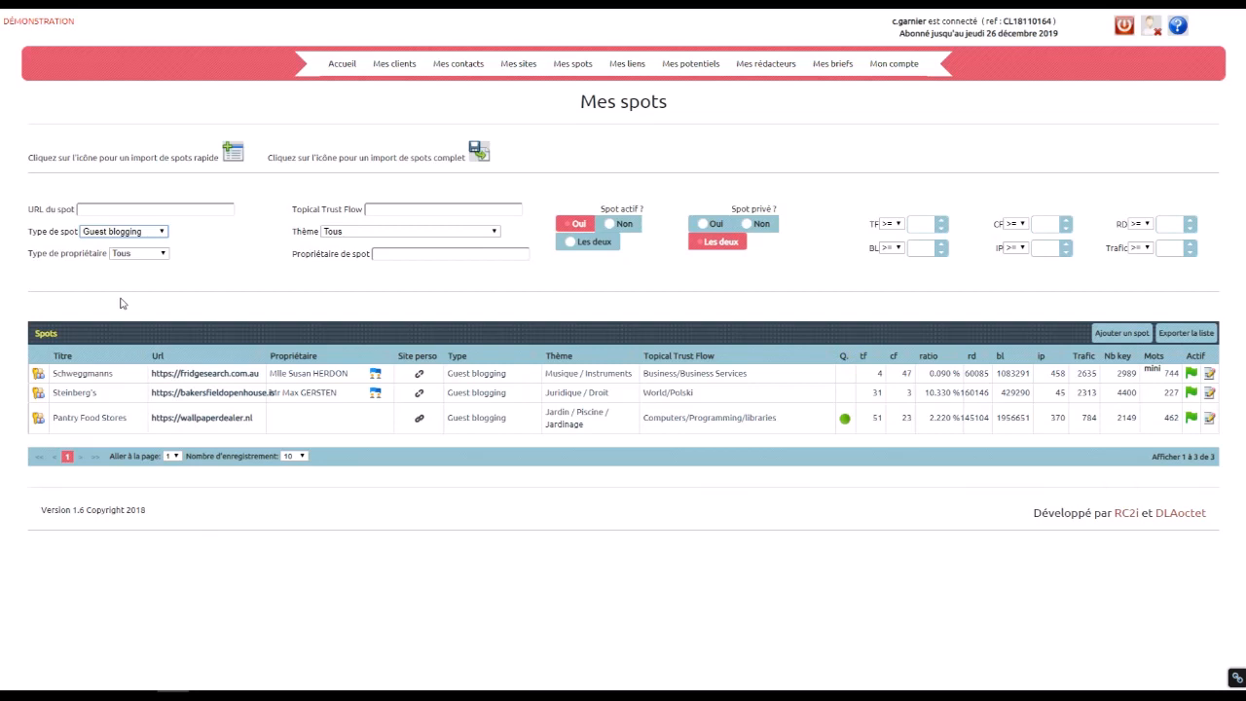
left_click(134, 232)
left_click(127, 243)
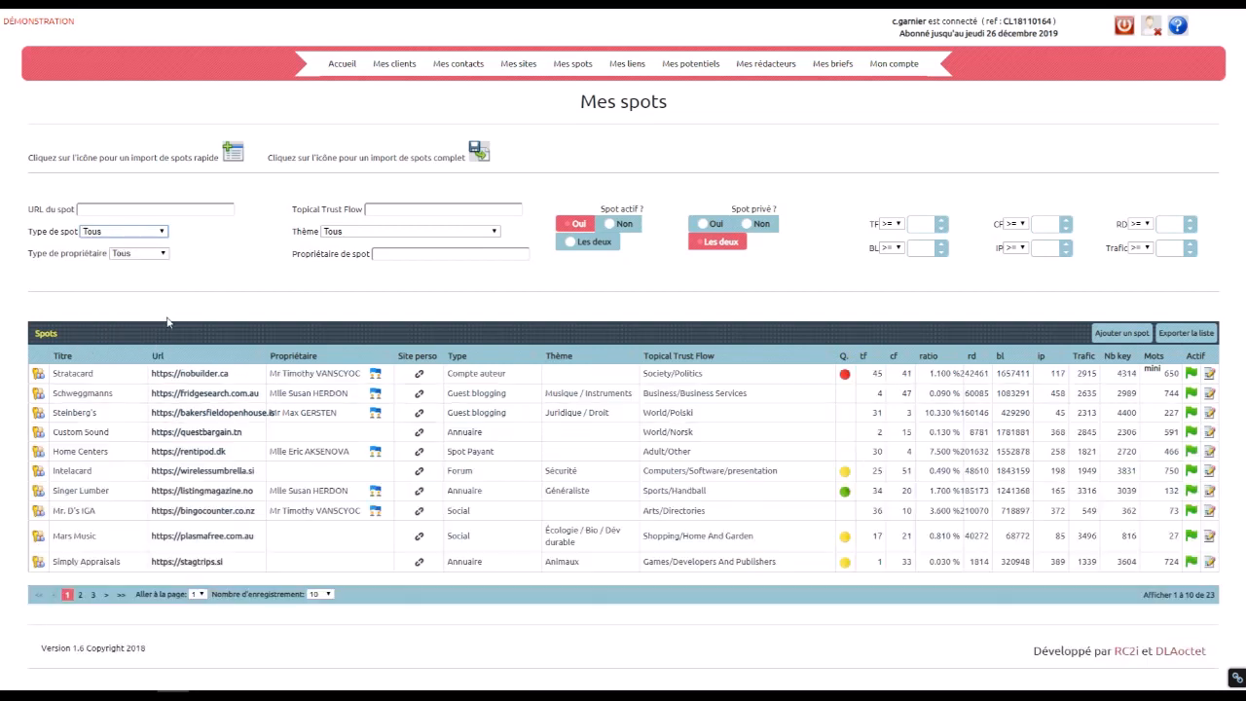
left_click(149, 257)
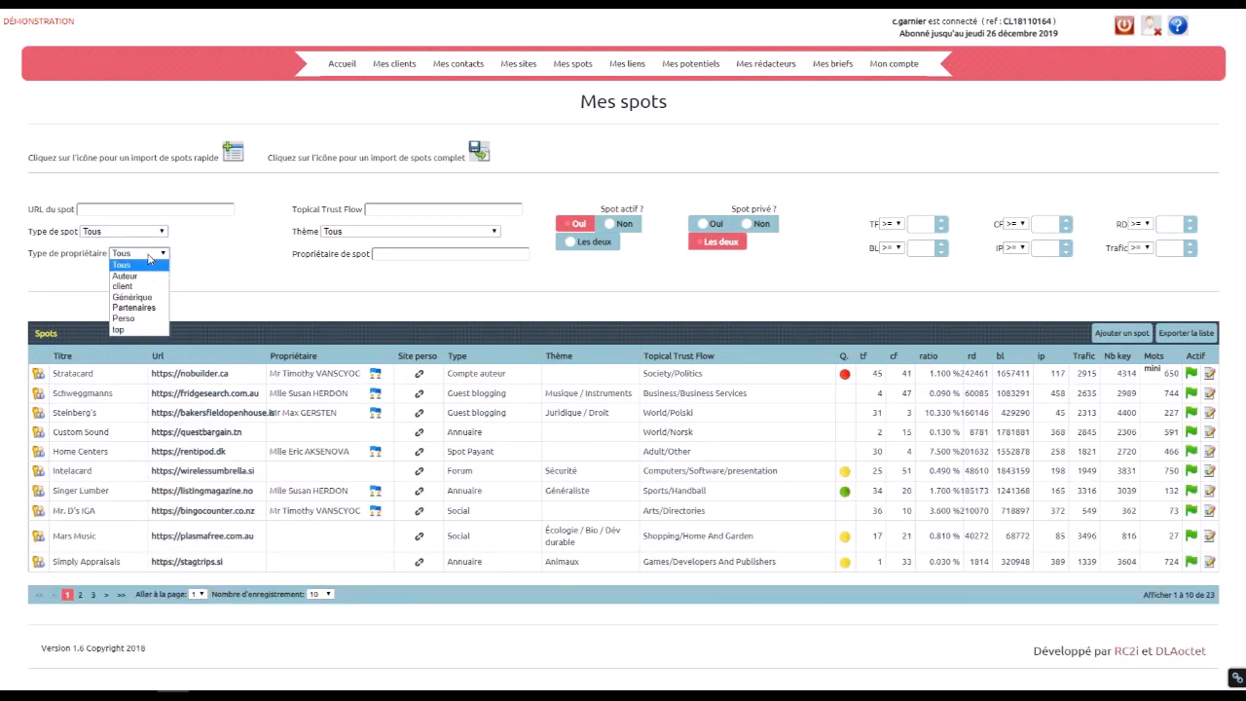
left_click(202, 249)
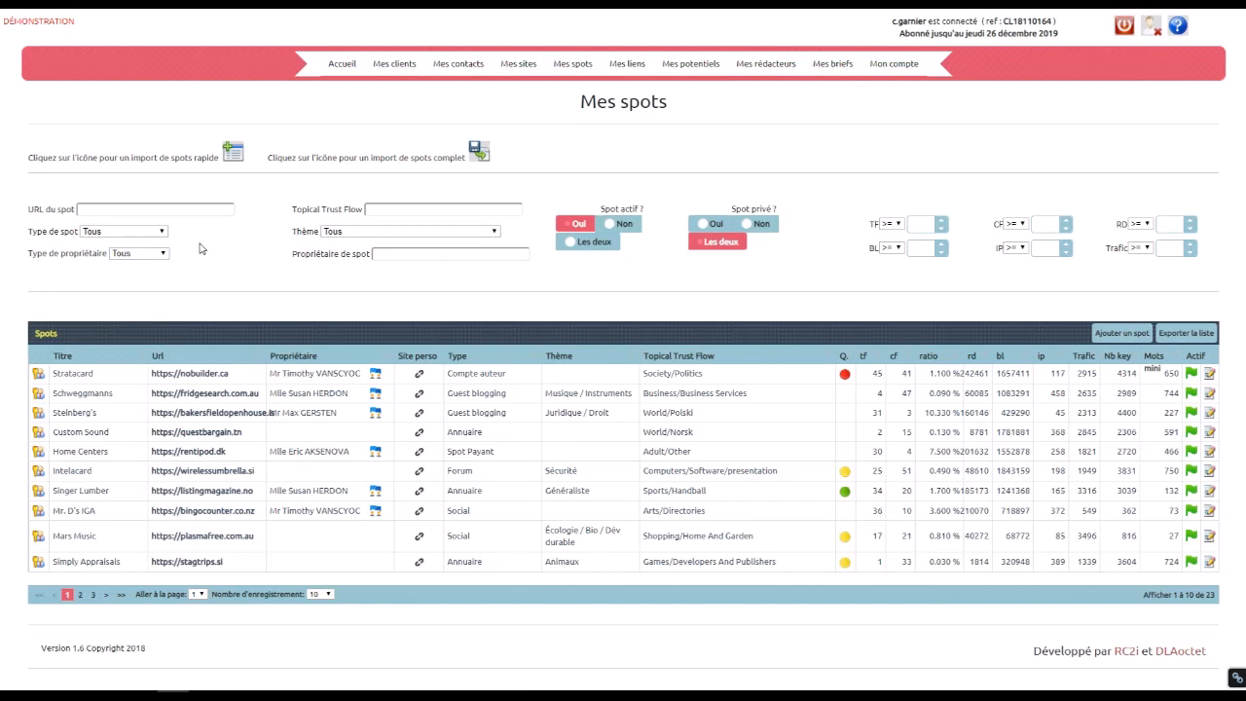
Step: Filter the spots by the Topical Trust Flow text "arts" and clear that filter again
left_click(397, 210)
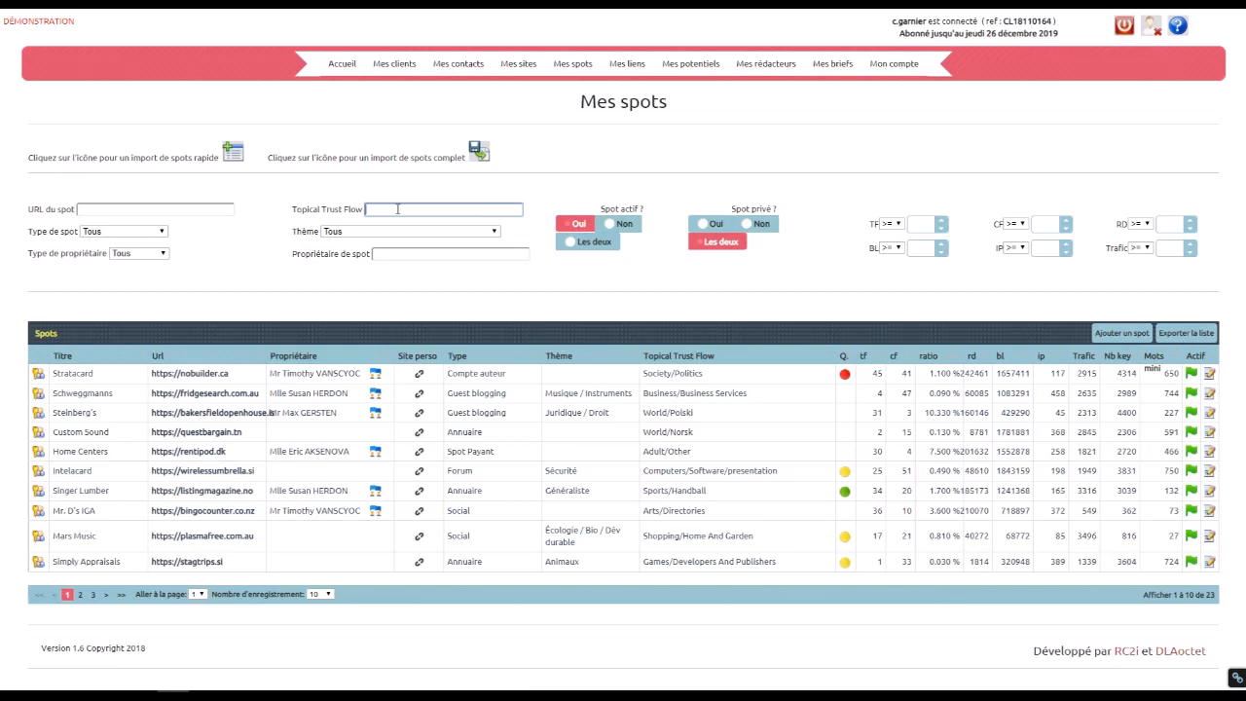
type("arts")
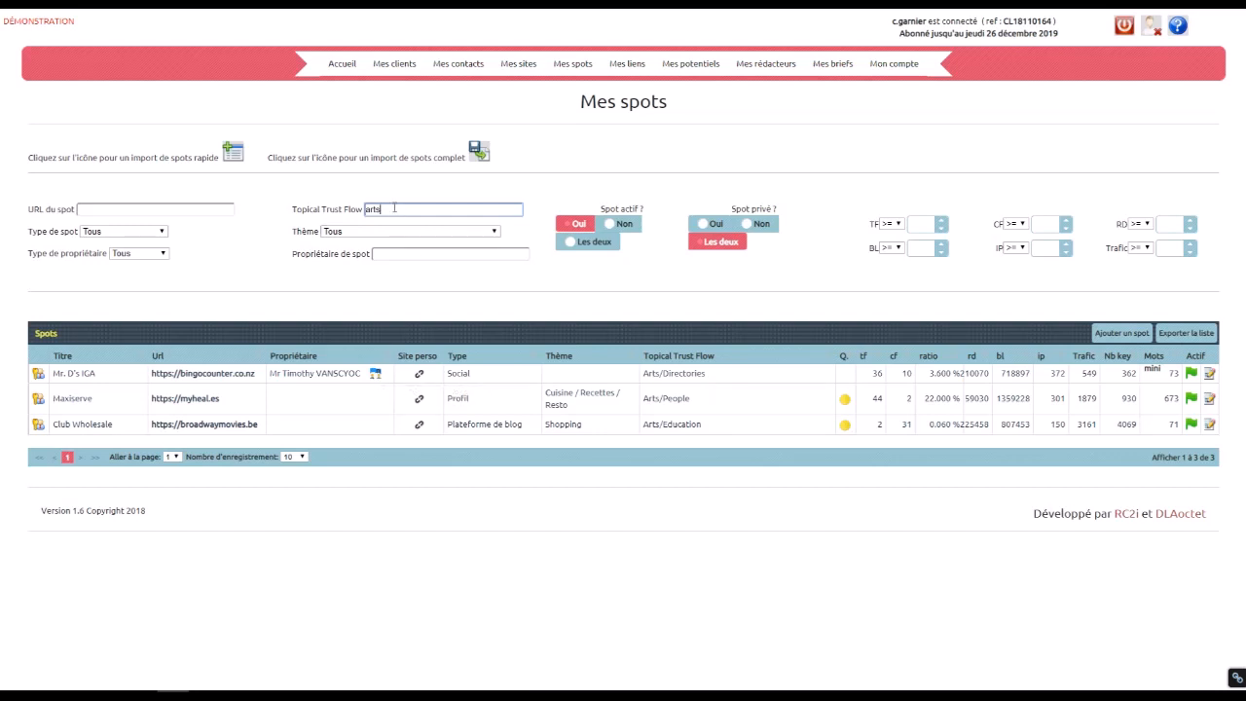
left_click_drag(393, 209, 360, 215)
key("BackSpace")
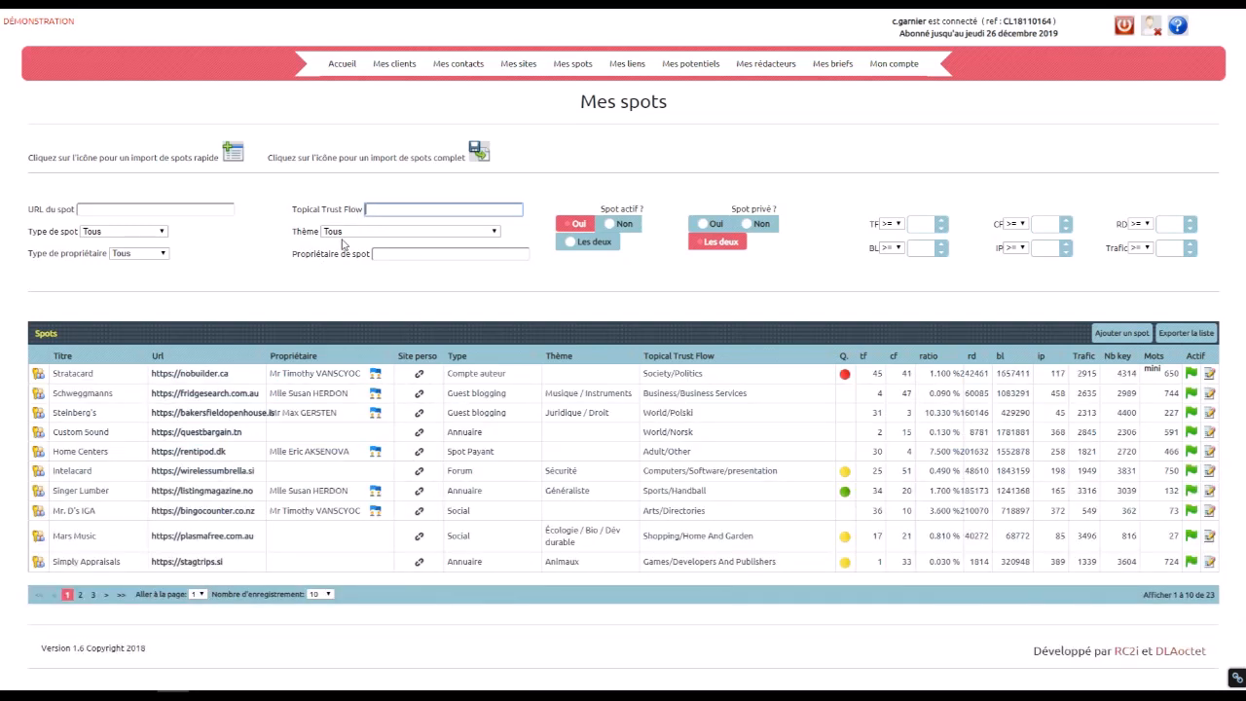
Step: Filter the spots by the theme Animaux and reset the theme to Tous
left_click(342, 233)
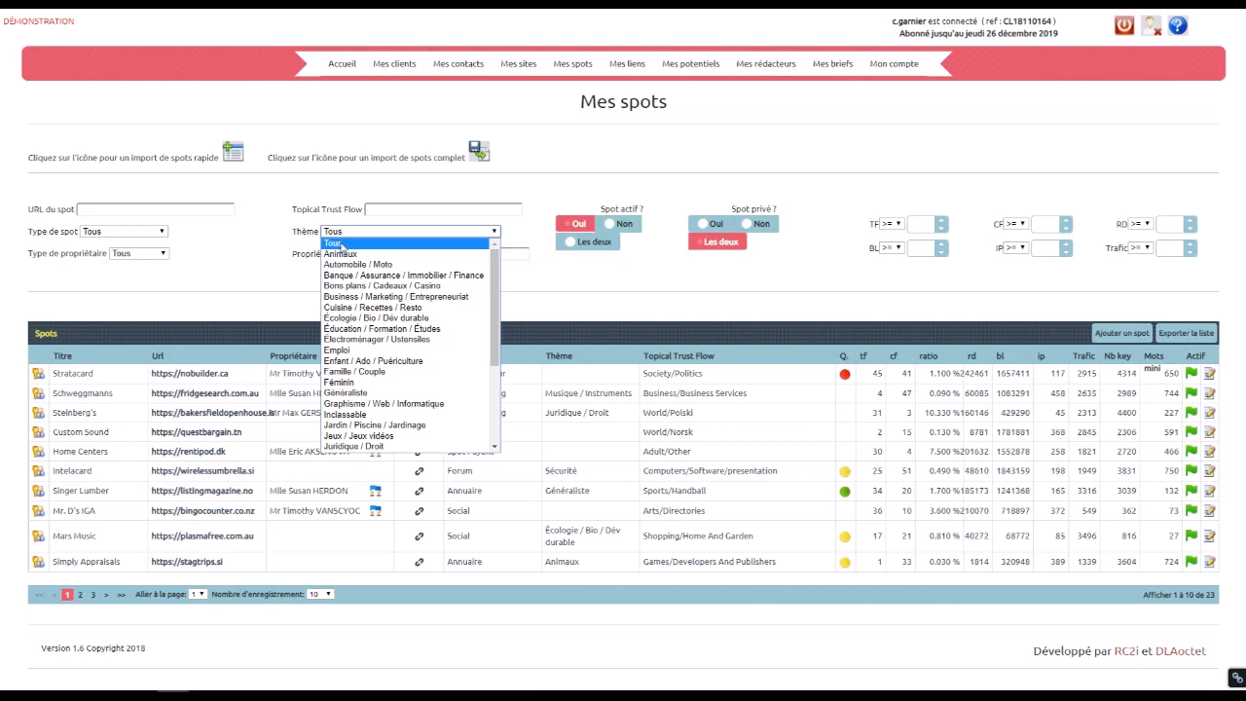
left_click(334, 256)
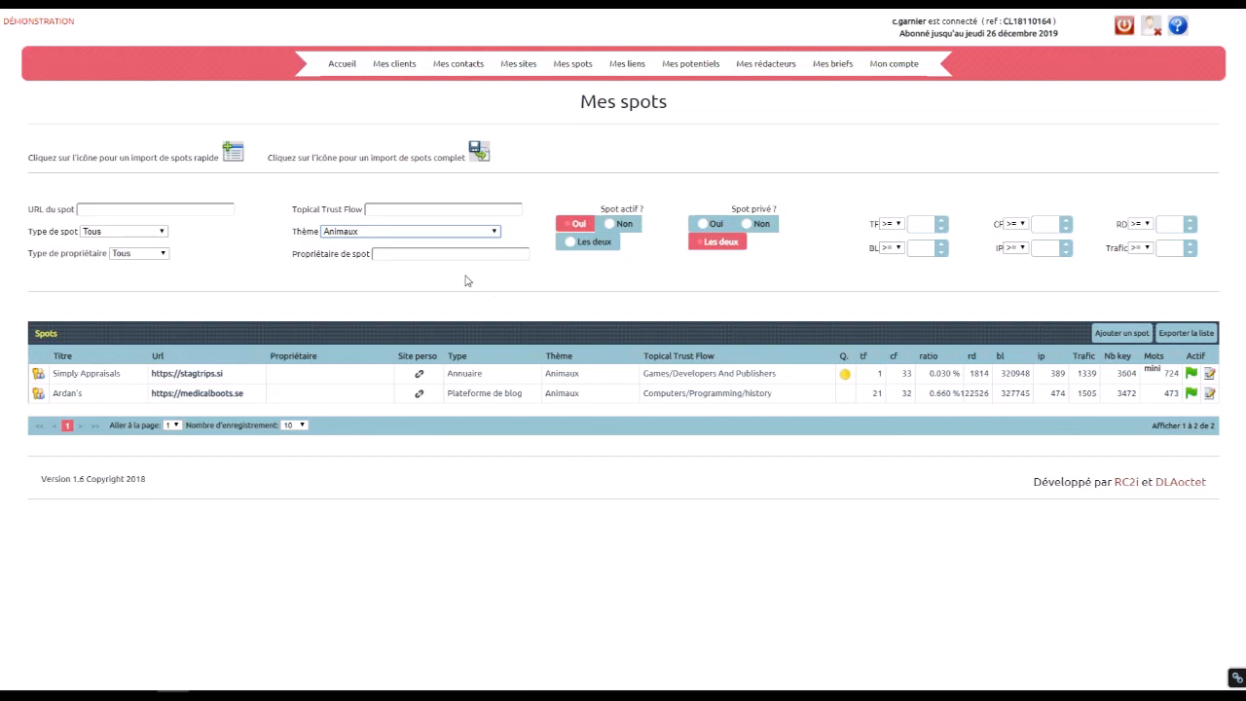
left_click(370, 235)
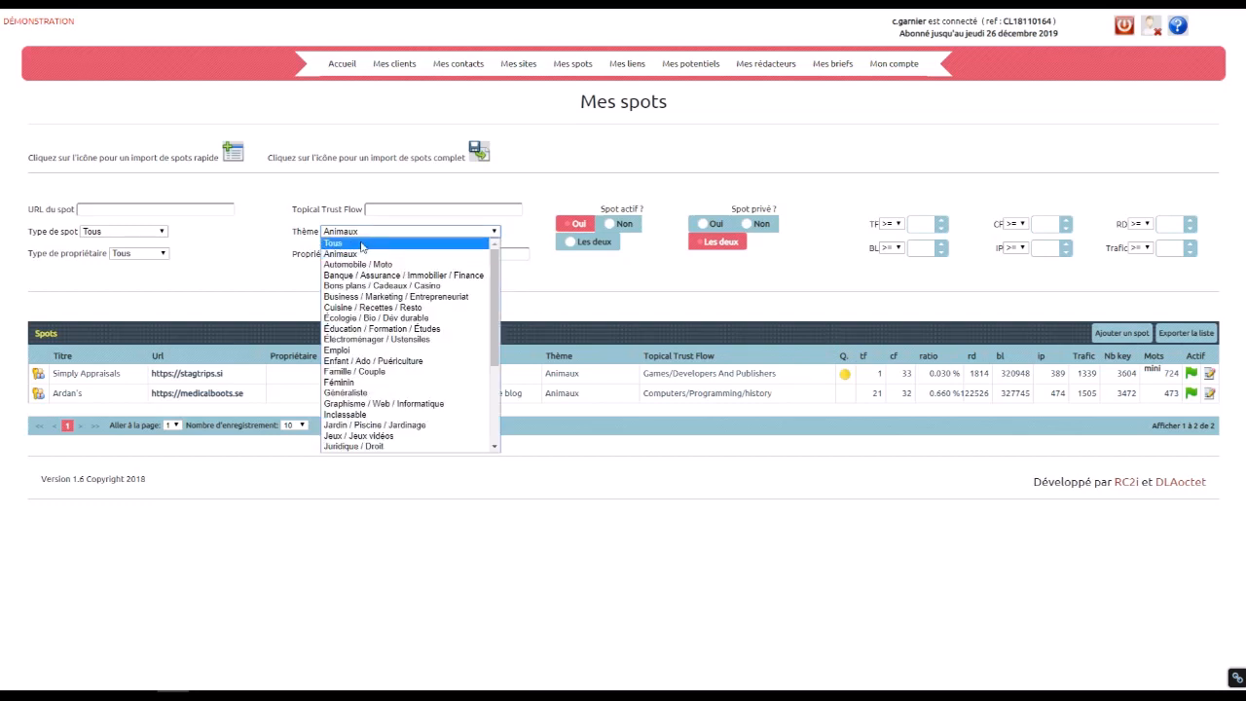
left_click(360, 245)
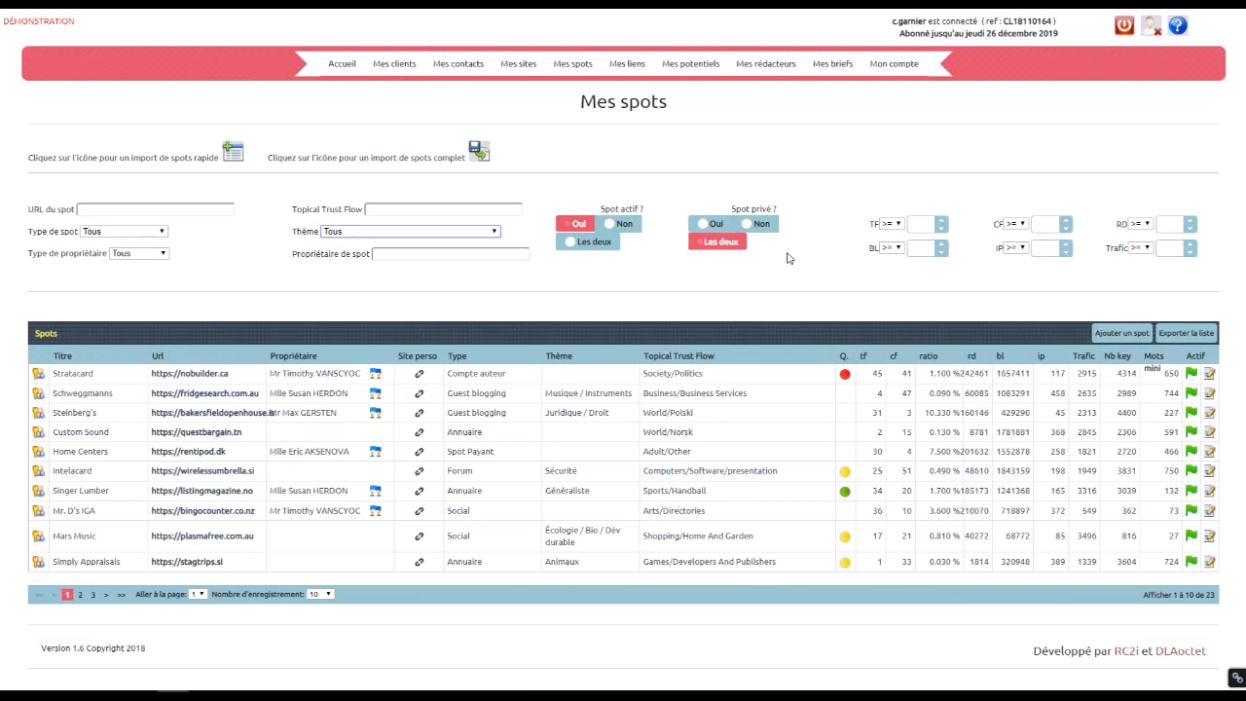
Step: Export the spots list filtered by the theme Animaux and open the downloaded spots (2).csv in Excel
left_click(397, 232)
left_click(377, 255)
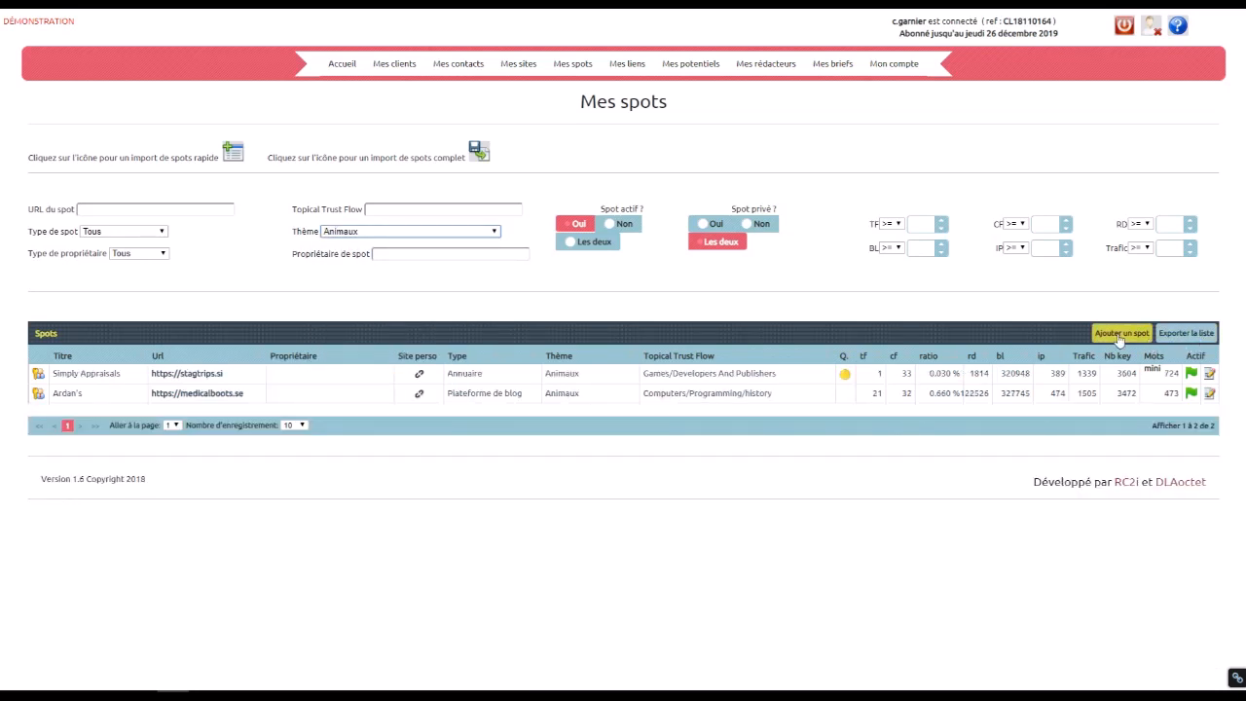
left_click(1173, 336)
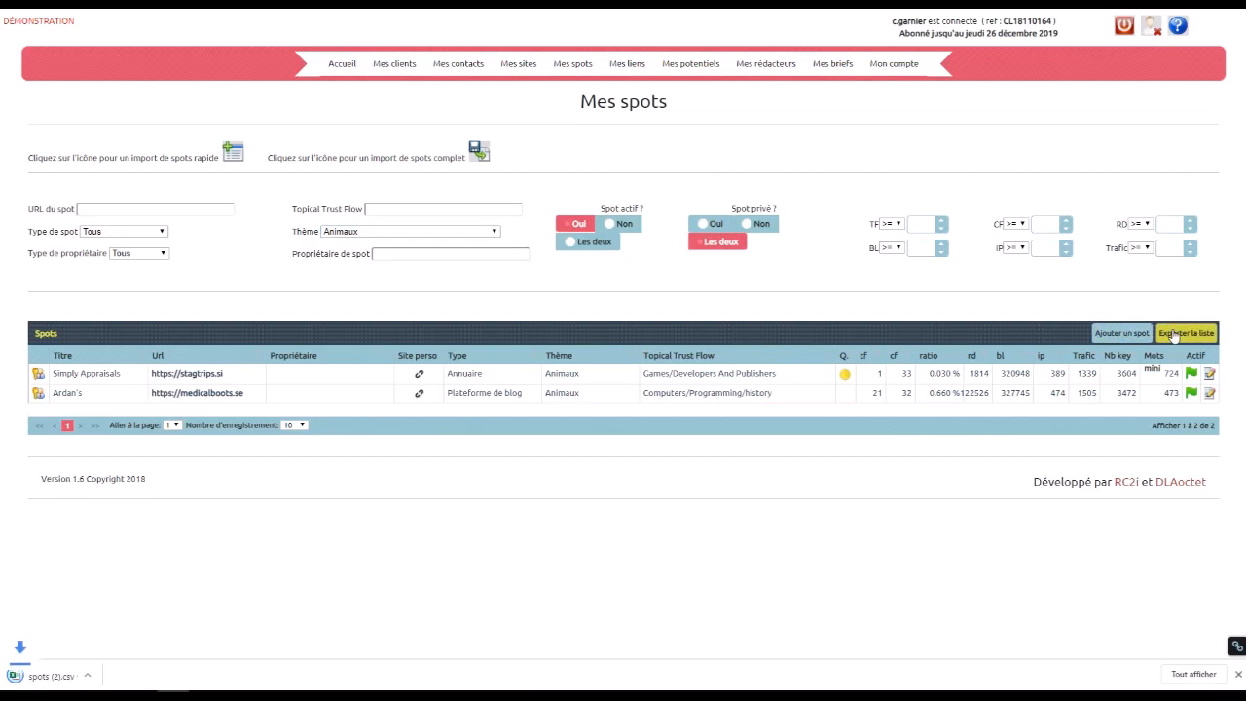
left_click(91, 676)
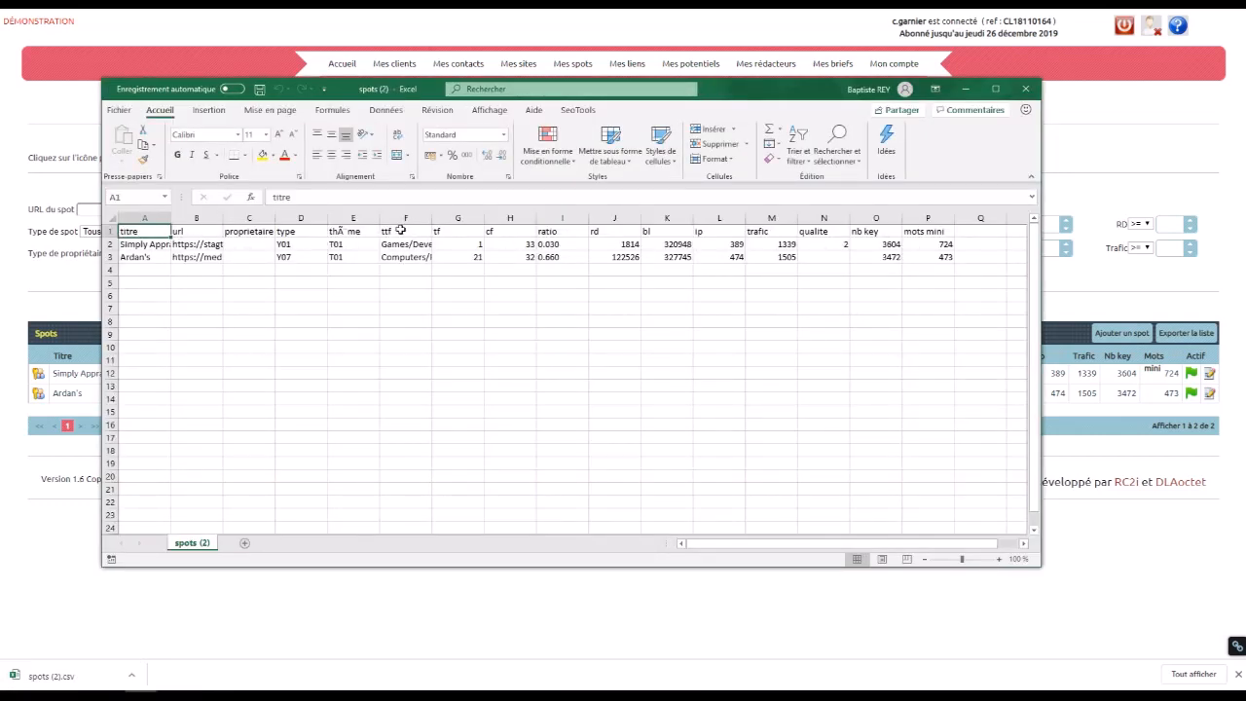
Step: Delete the trafic column from the exported spots sheet
left_click_drag(400, 230, 988, 271)
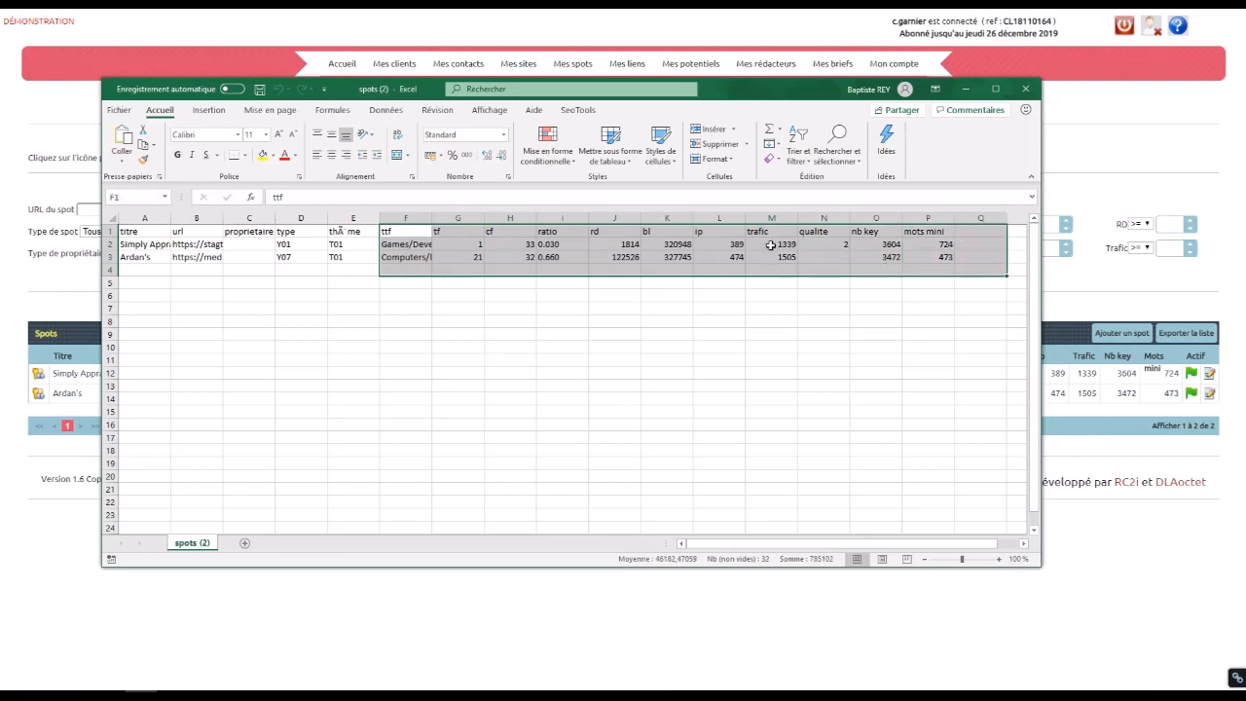
left_click_drag(770, 245, 767, 258)
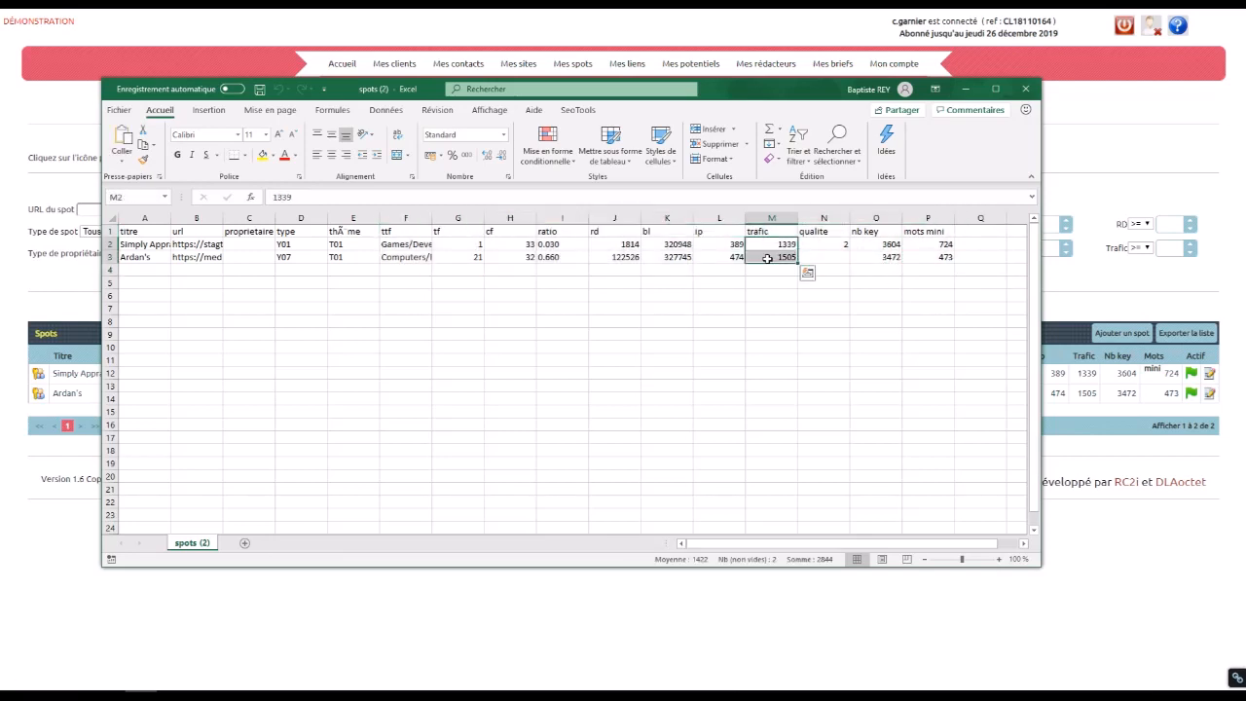
left_click(771, 218)
right_click(772, 218)
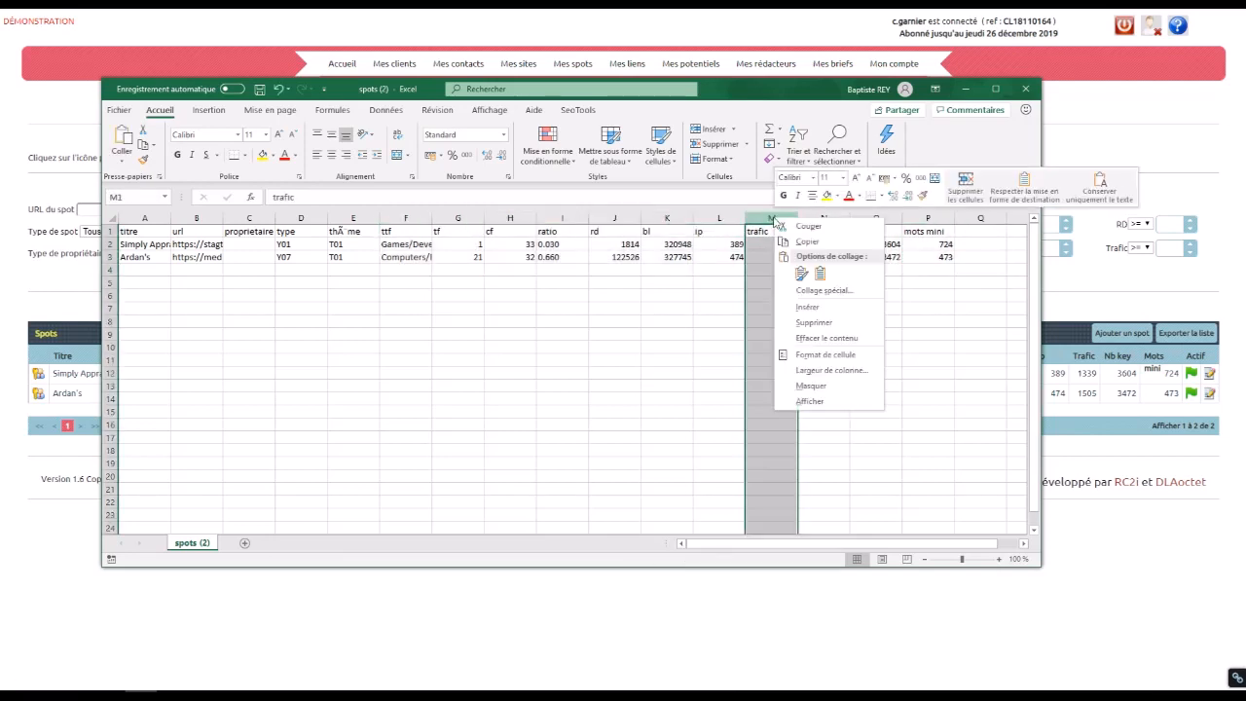
left_click(813, 323)
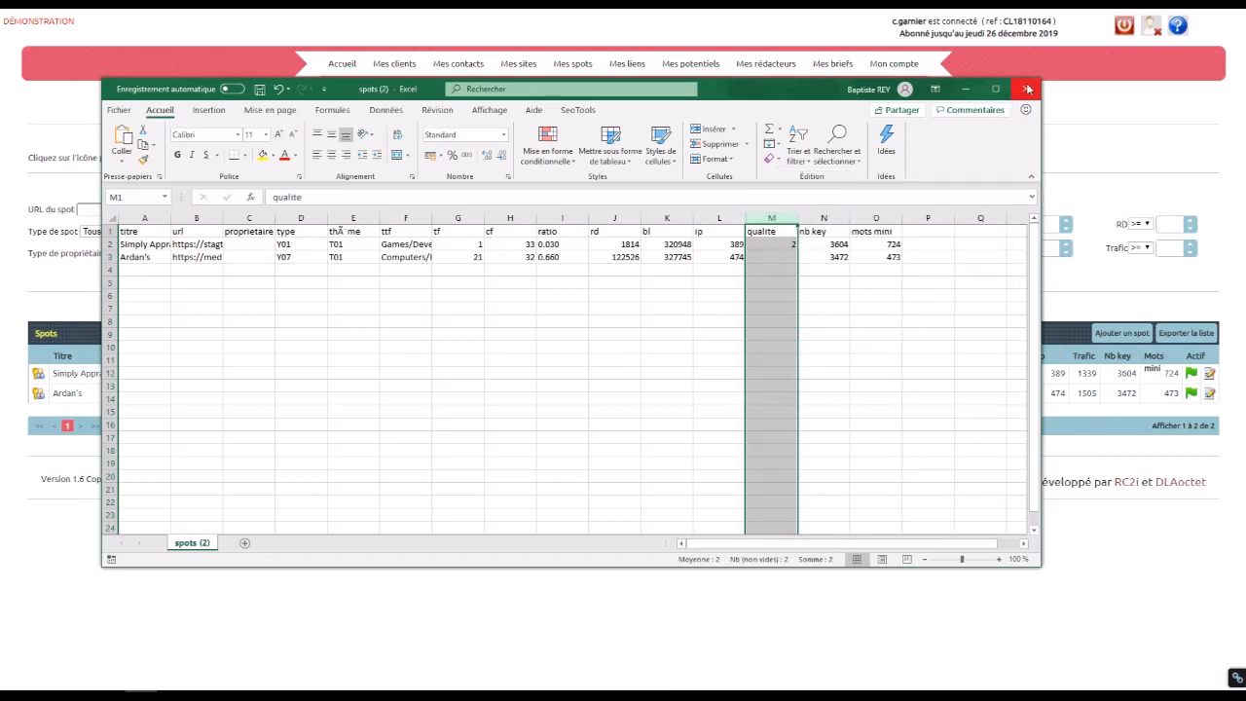
Step: Close the spots (2) workbook without saving the changes
left_click(1029, 89)
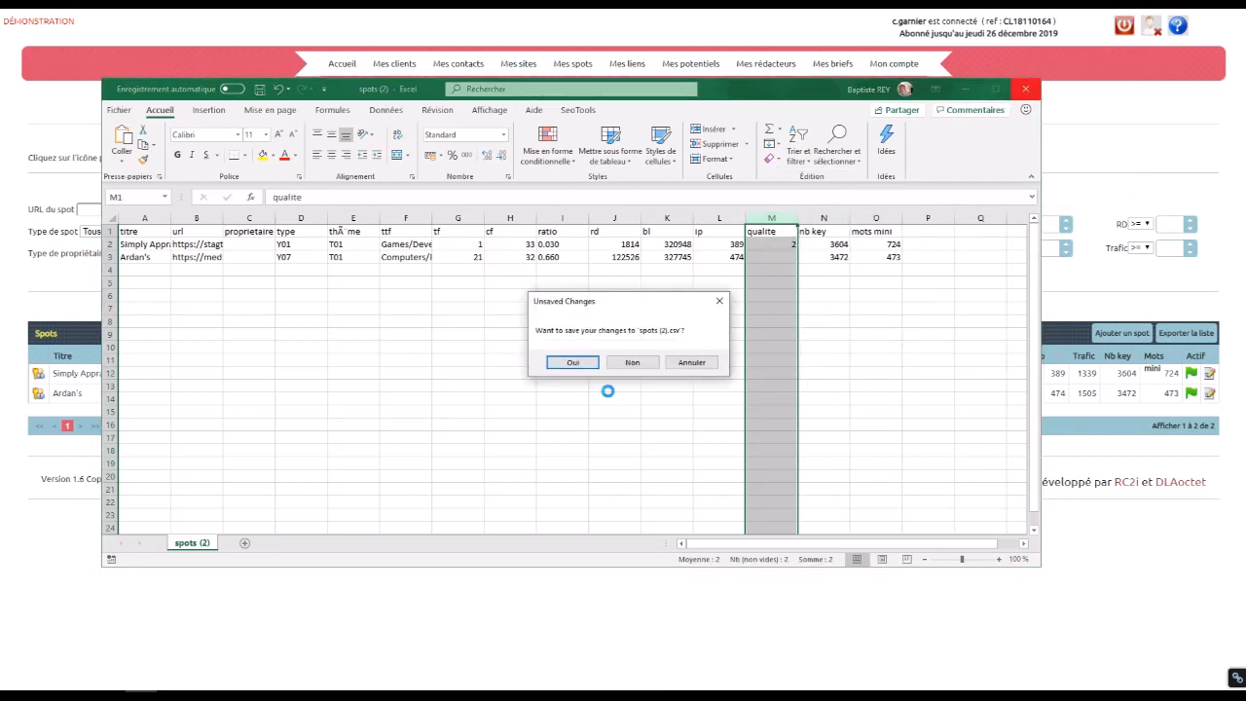
left_click(635, 364)
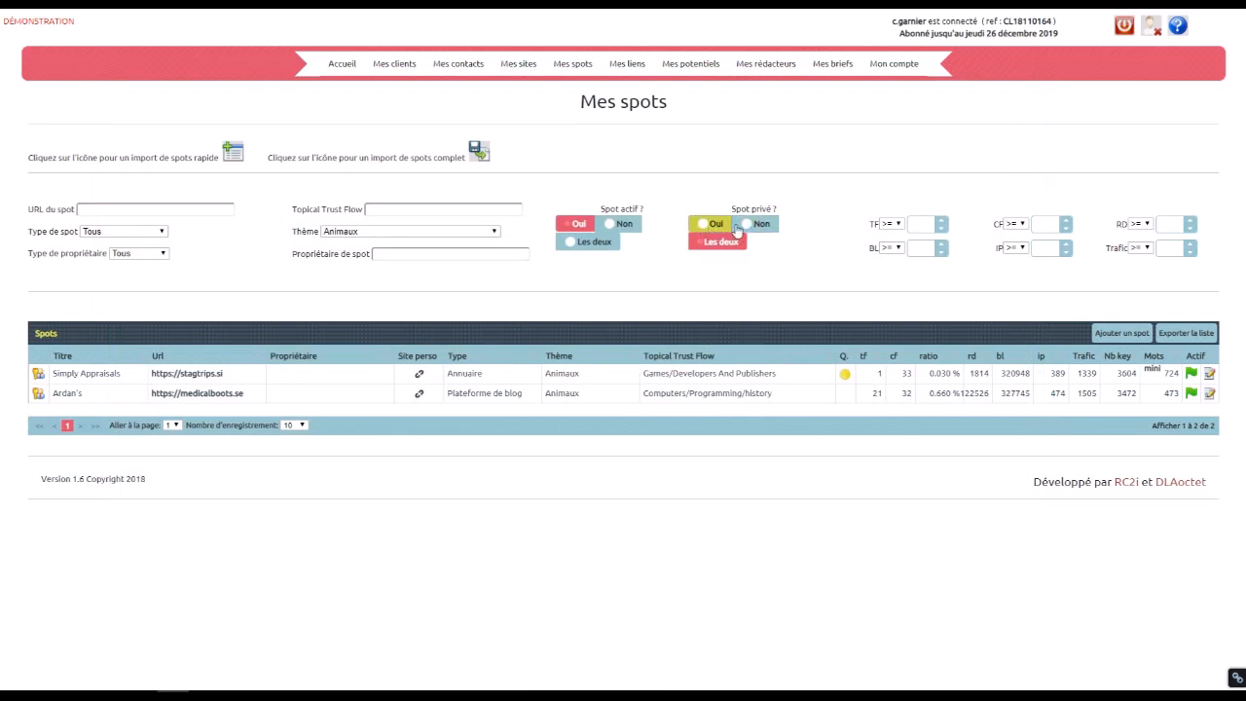
Step: Filter the Animaux spots by private status, first Non and then Oui
left_click(748, 227)
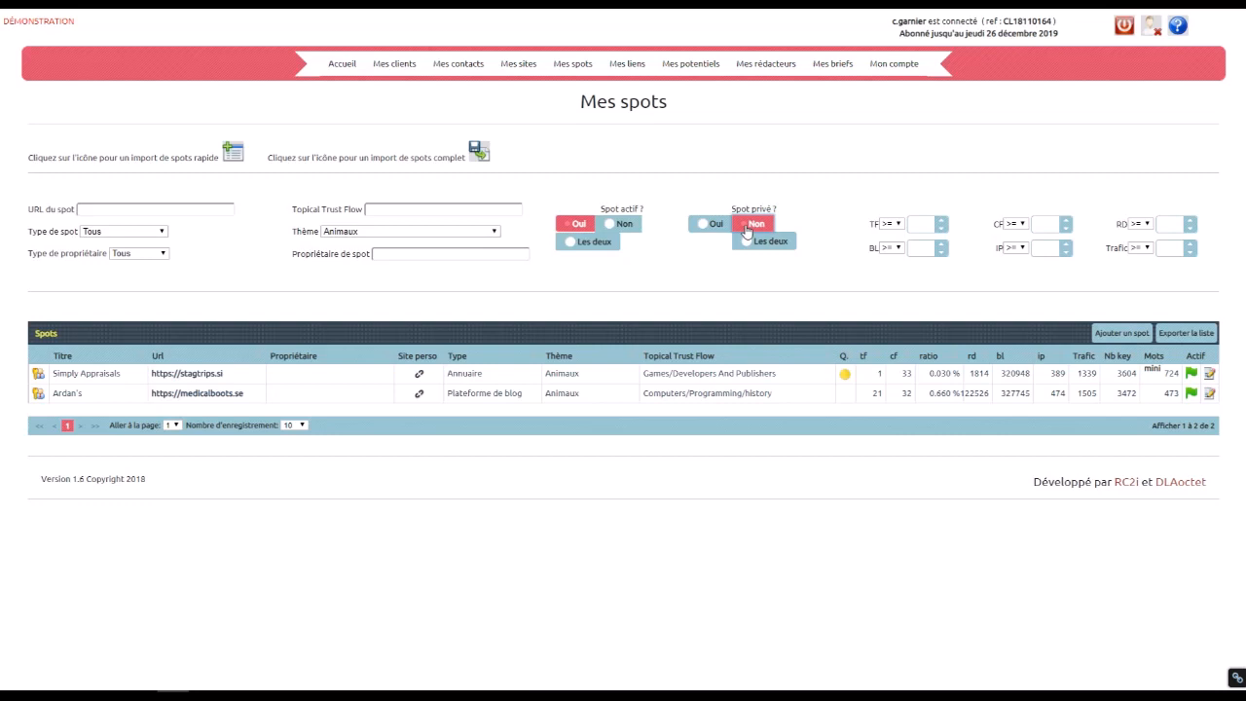
left_click(712, 230)
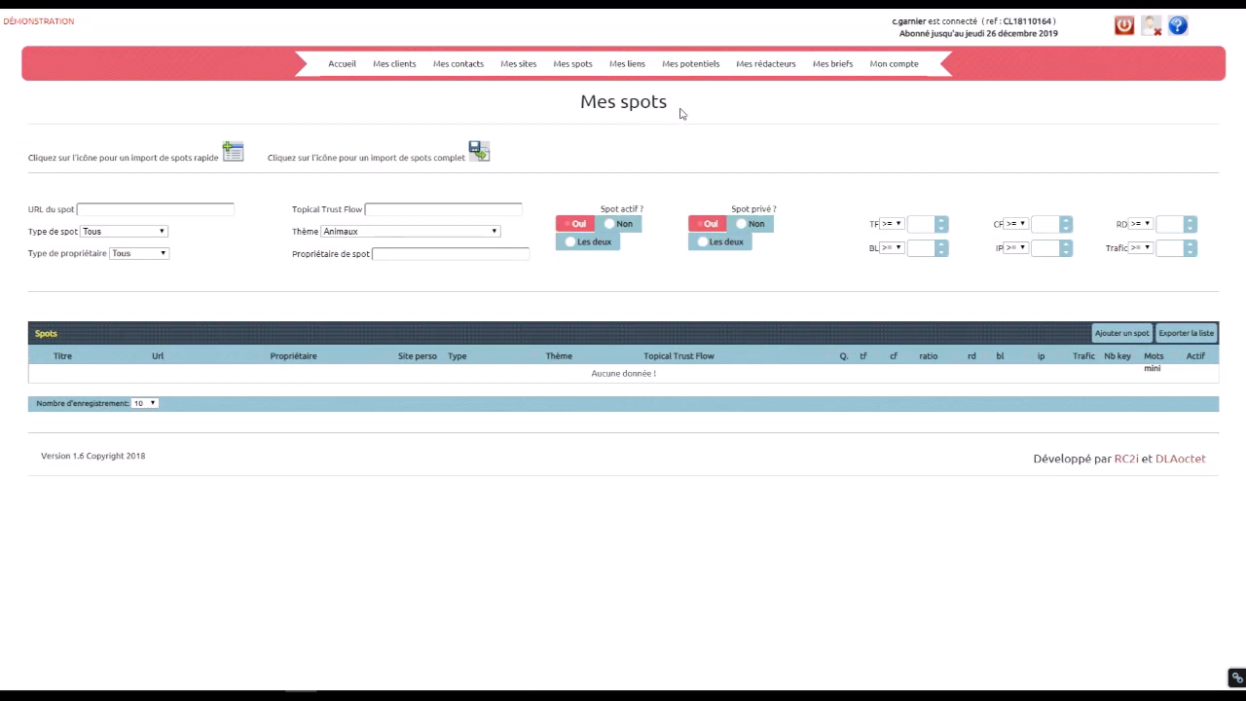
Step: Open the potentials page and select the client Multi-Systems Merchant Services (moi-même) with the site Site web Bresler's Ice Cream
left_click(691, 63)
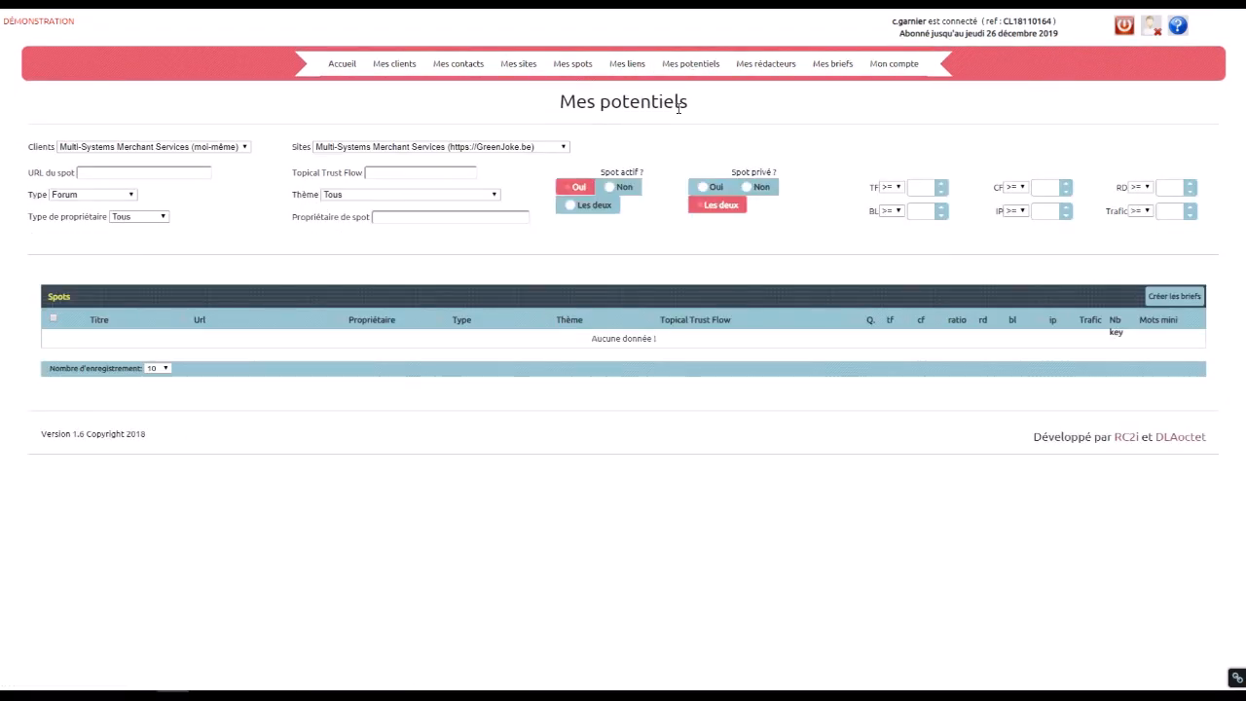
left_click(509, 149)
left_click(509, 149)
left_click(193, 148)
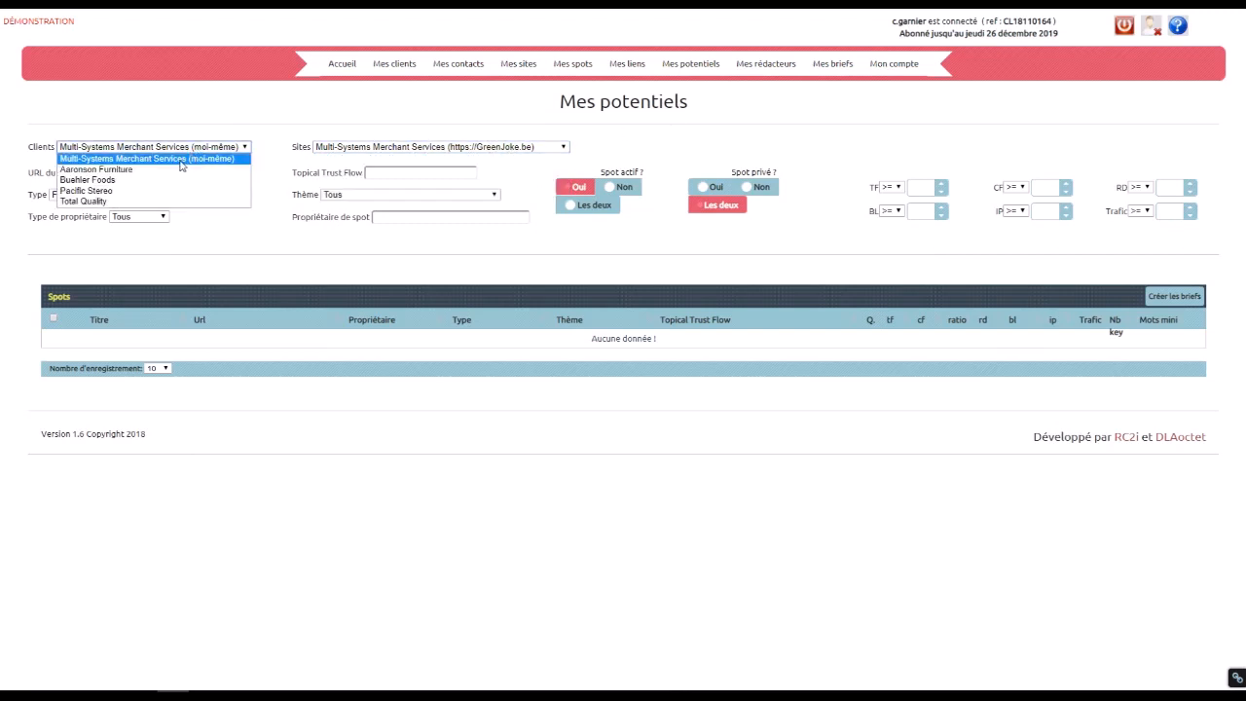
left_click(180, 162)
left_click(363, 153)
left_click(348, 176)
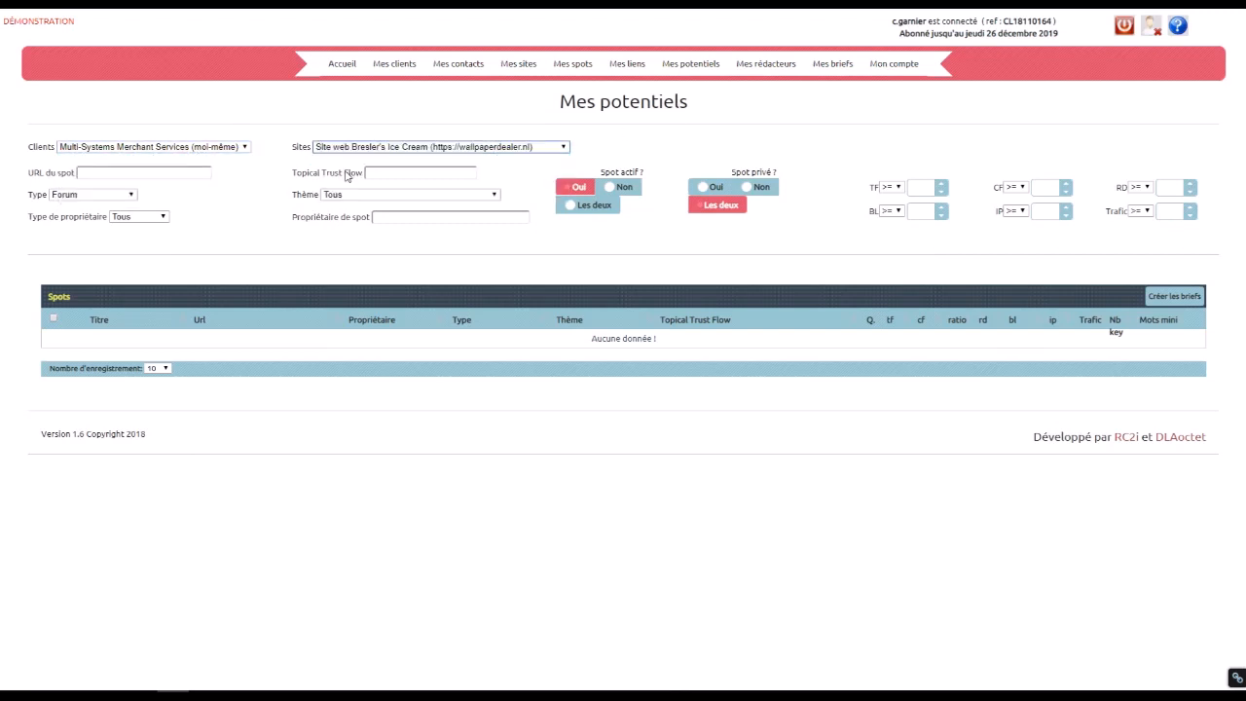
Step: Filter the potentials by the type Annuaire and set the type to Tous again
left_click(111, 198)
left_click(100, 213)
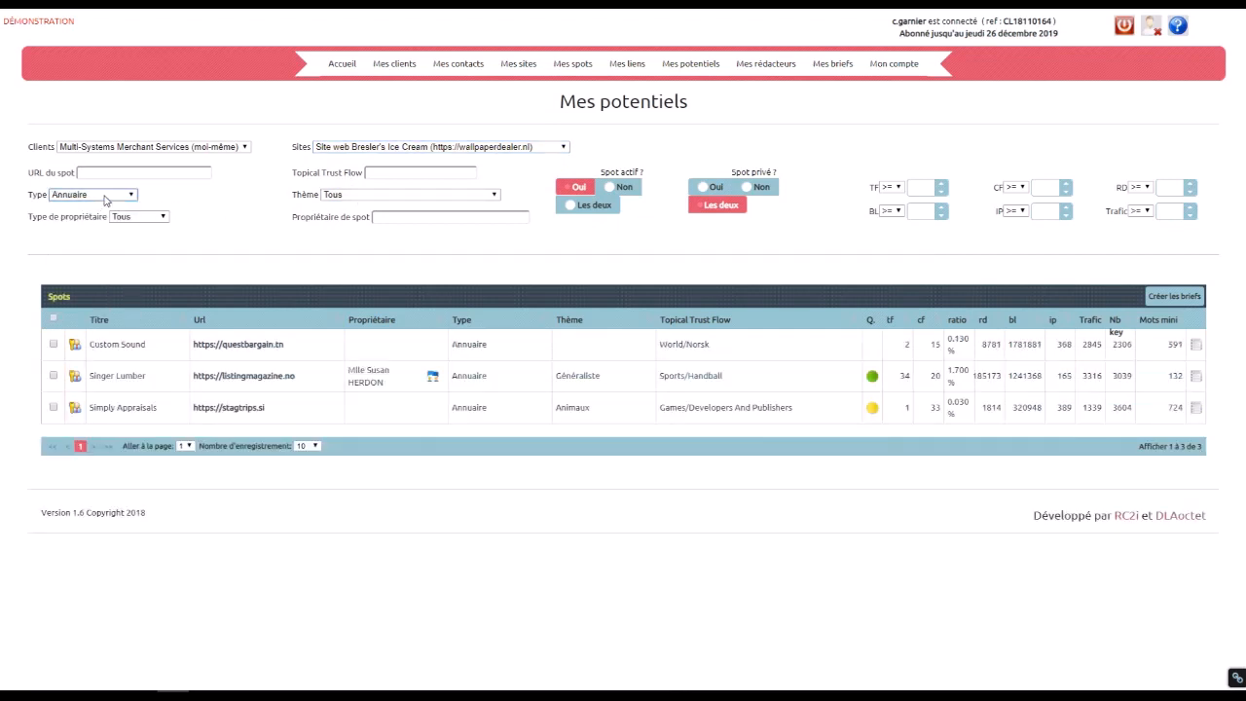
left_click(106, 198)
left_click(68, 205)
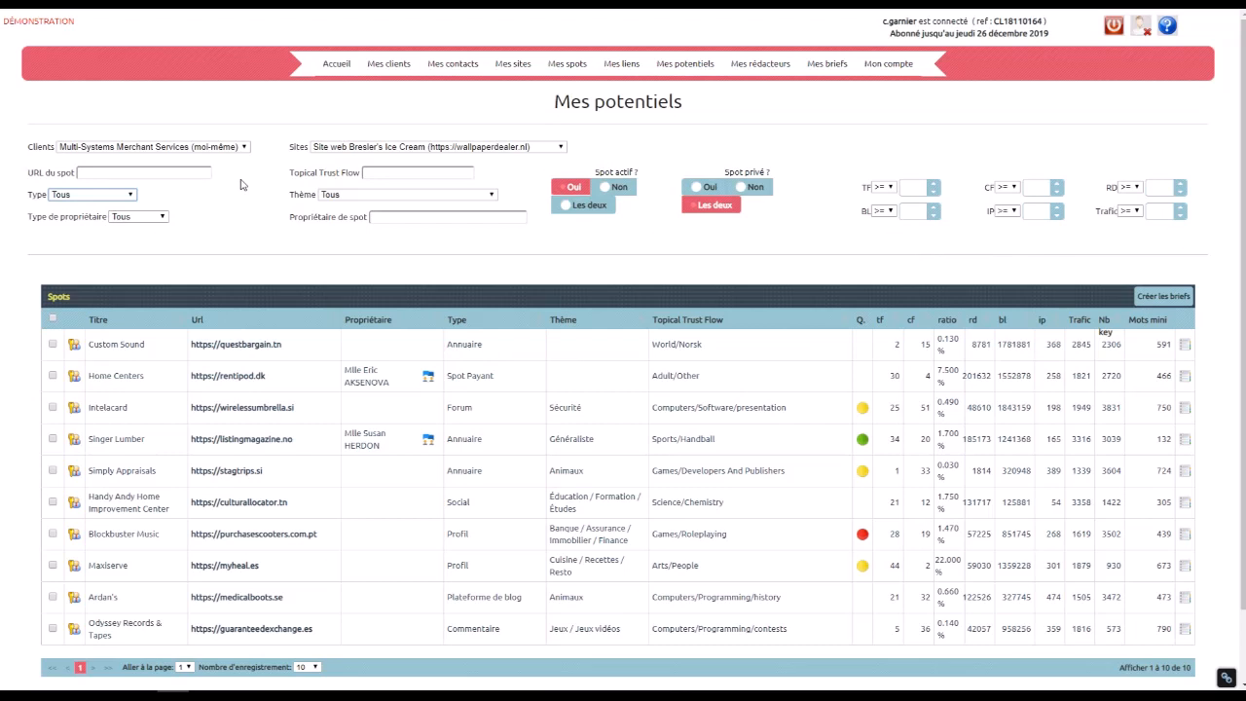
left_click(224, 149)
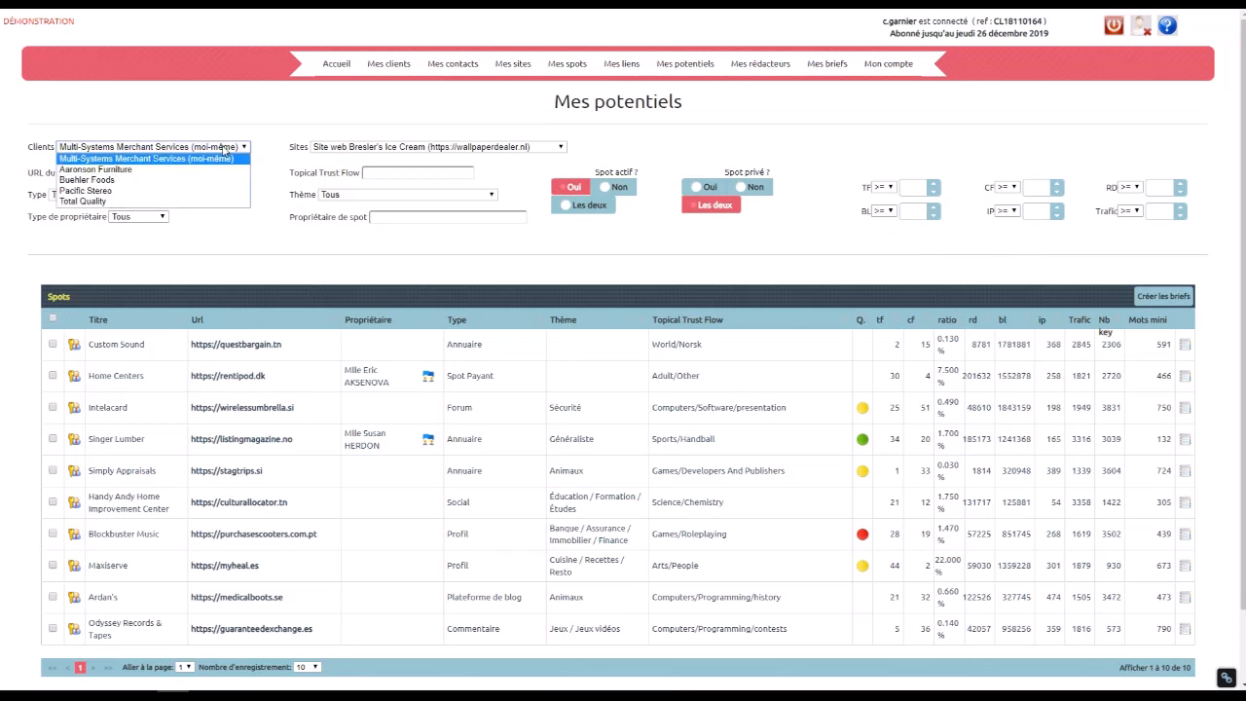
left_click(251, 170)
left_click(348, 148)
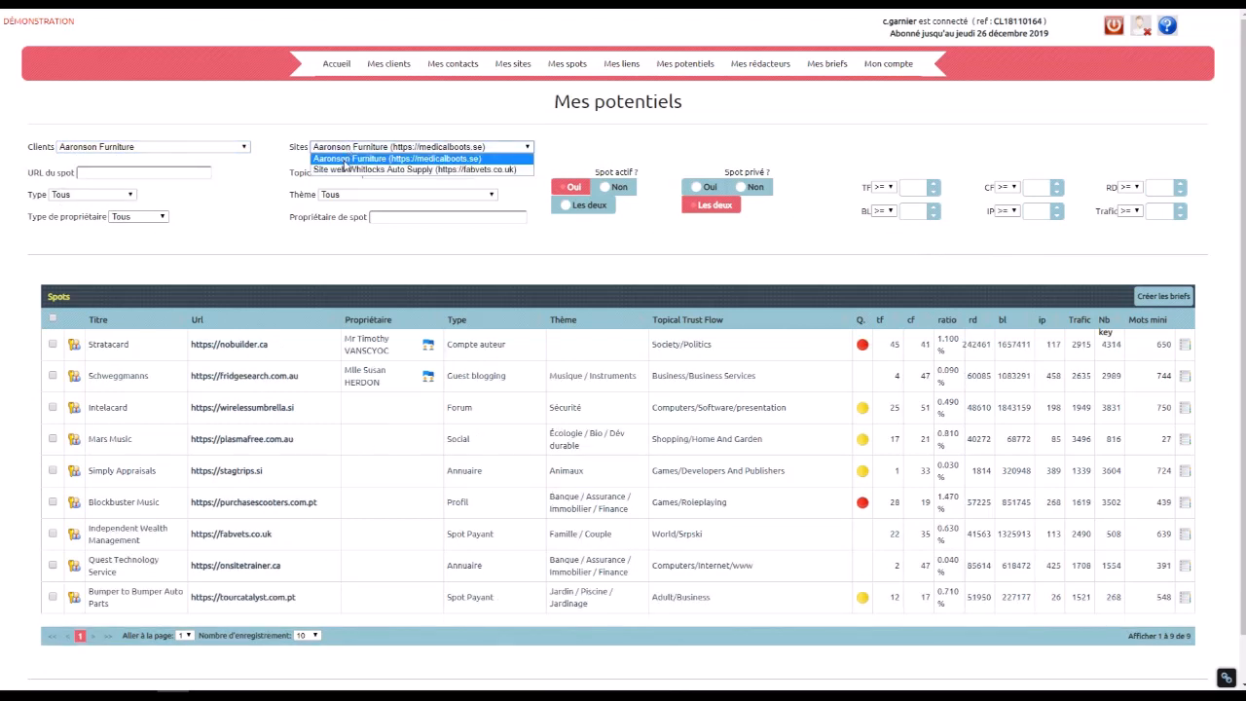
left_click(342, 165)
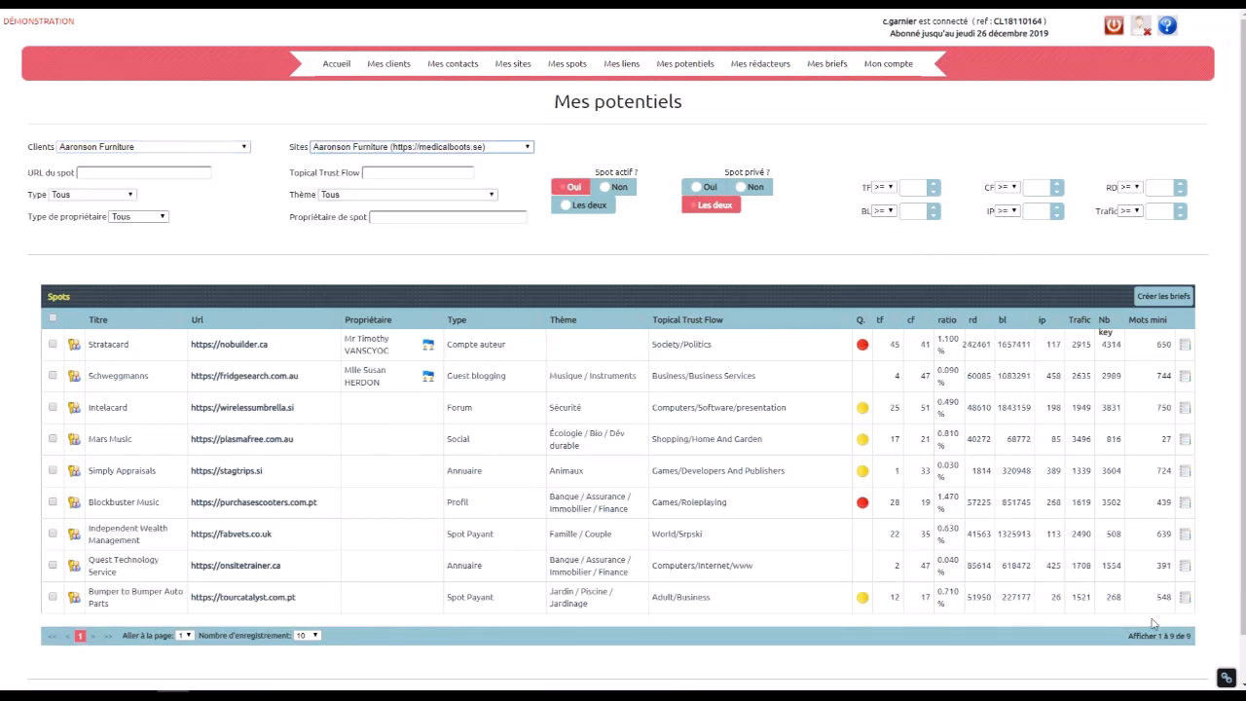
double_click(1189, 637)
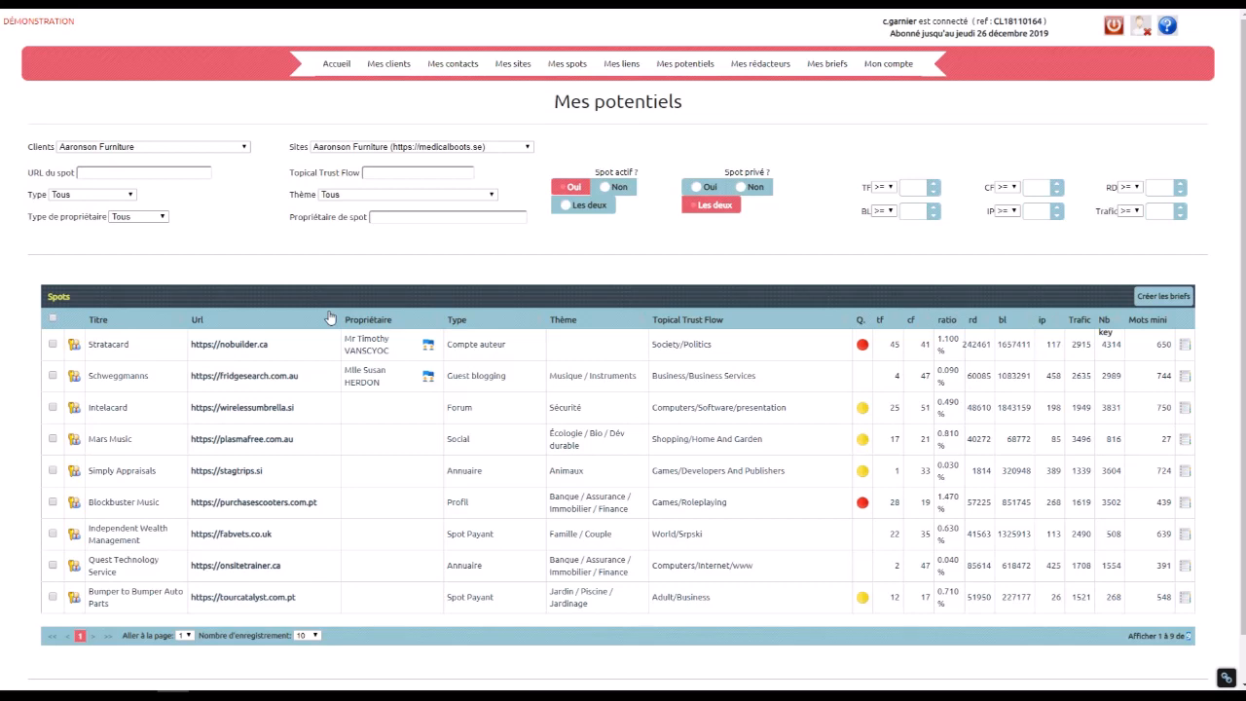
Step: Look at the spots page again and return to the potentials page
left_click(587, 76)
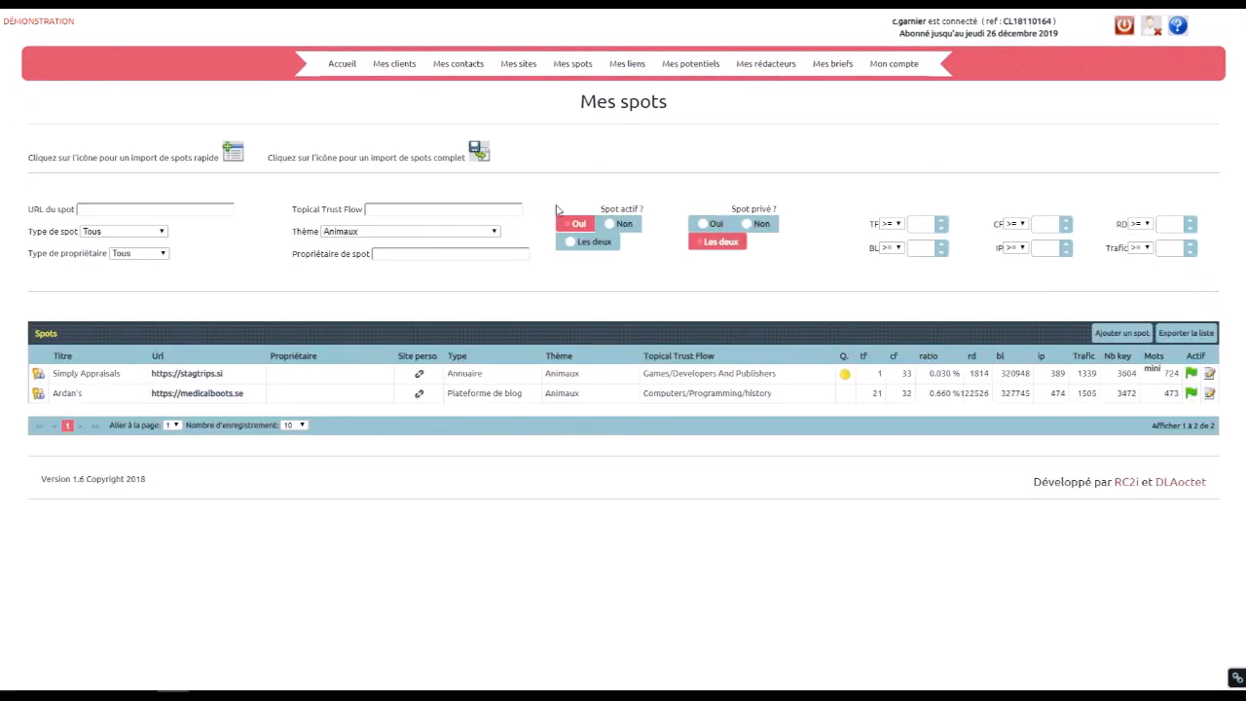
left_click(691, 63)
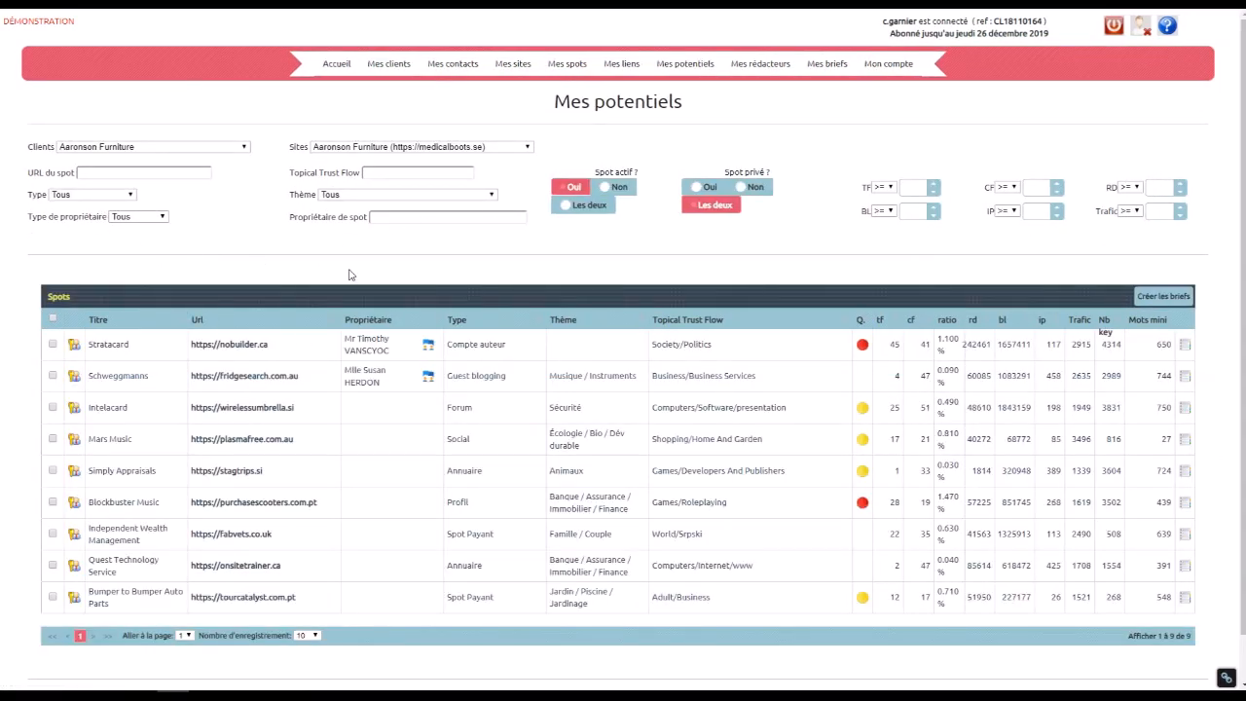
Step: Filter Aaronson Furniture's potentials by the type Site perso and then by Compte auteur
left_click(71, 195)
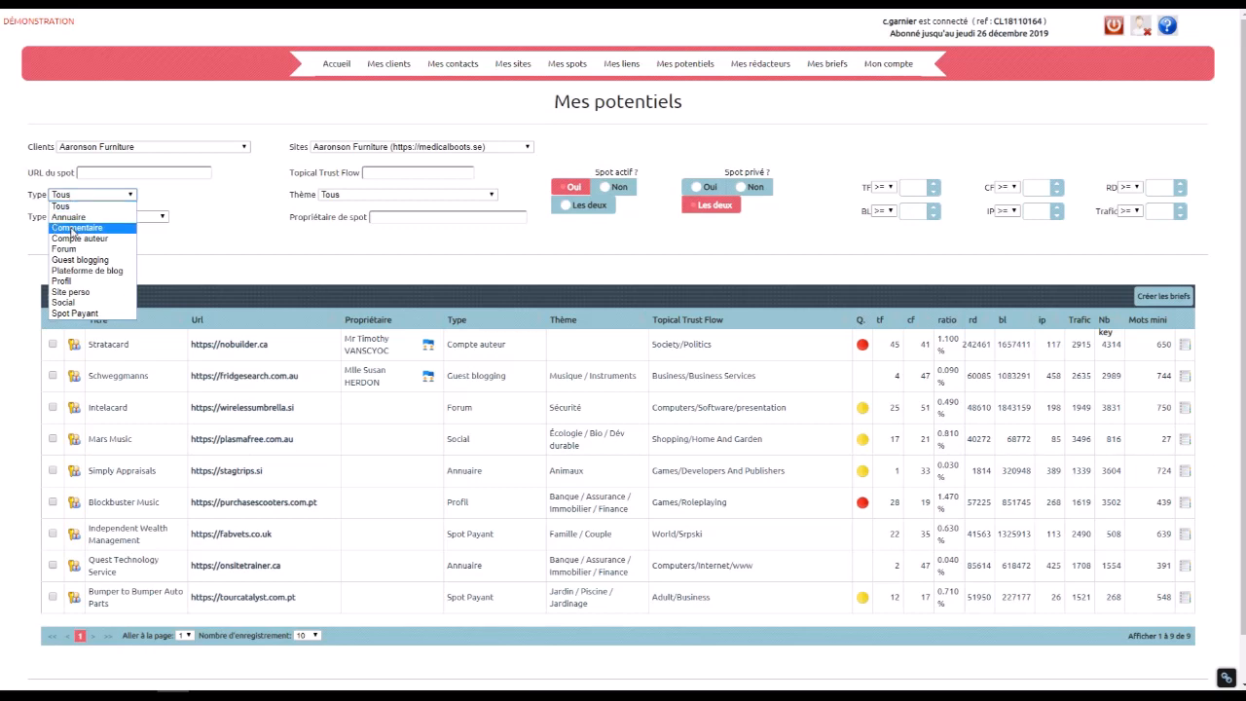
left_click(78, 293)
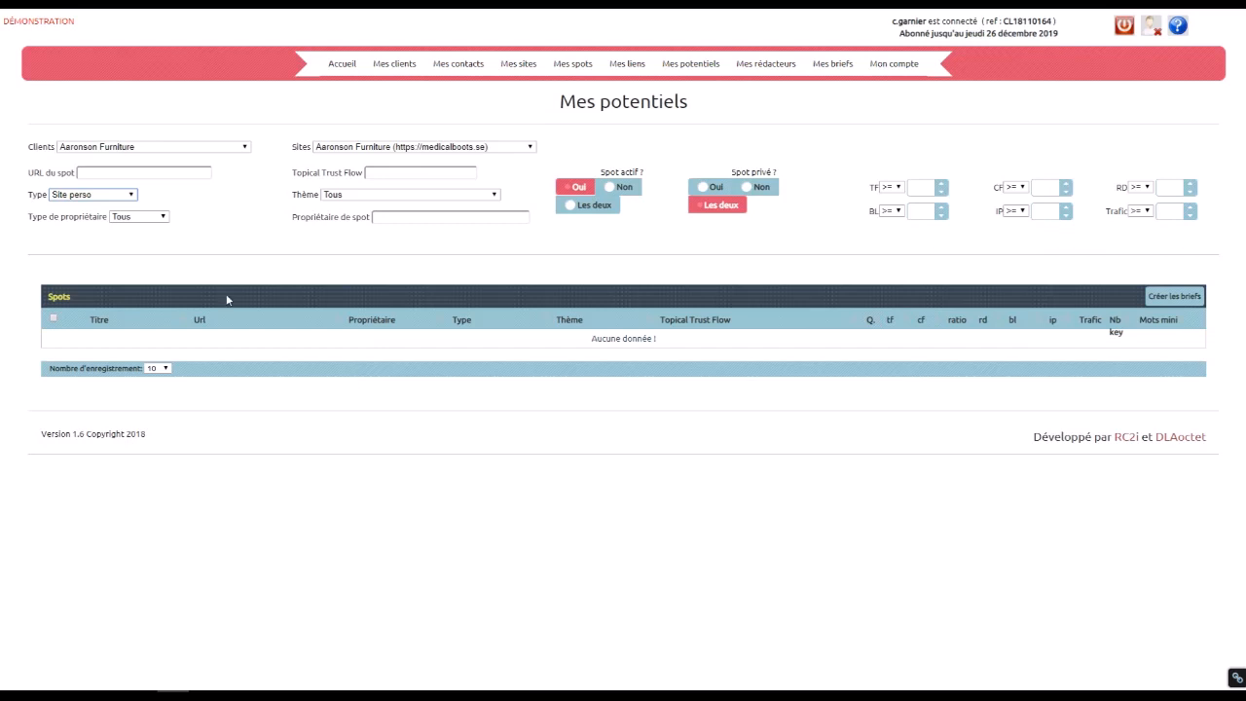
left_click(83, 195)
left_click(76, 239)
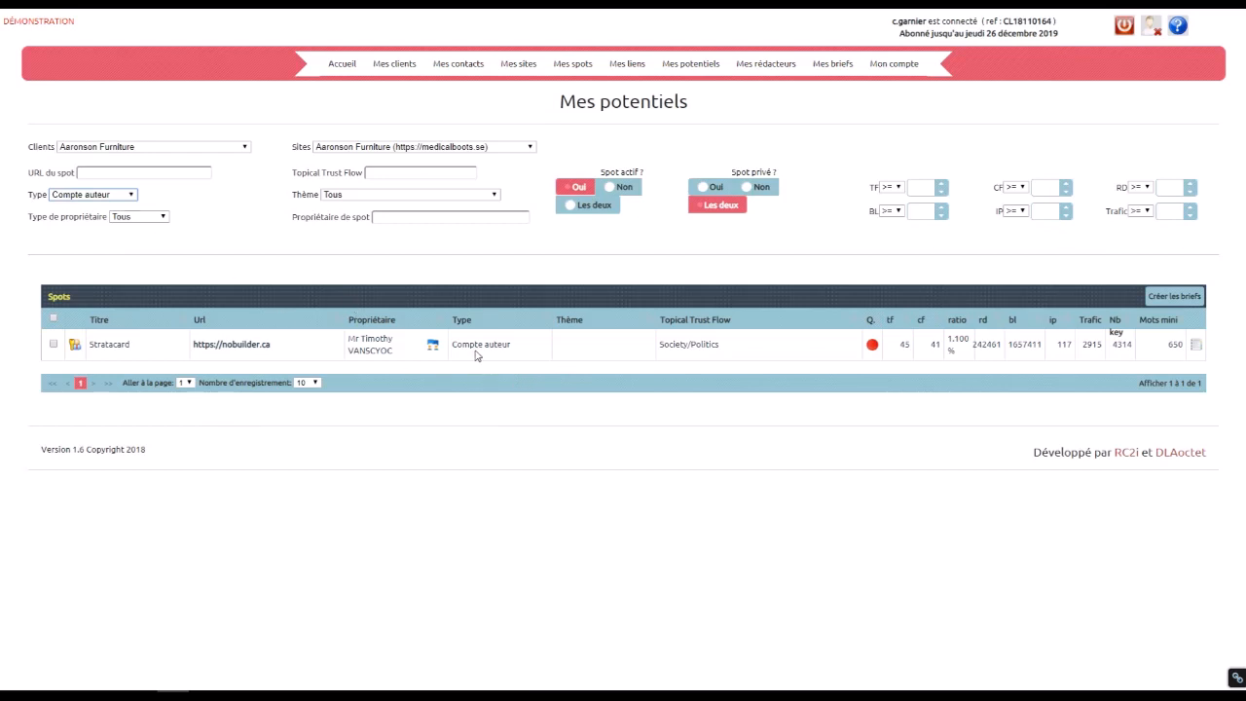
Step: View the Stratacard spot's login credentials, close them and create a brief for that spot
left_click(76, 346)
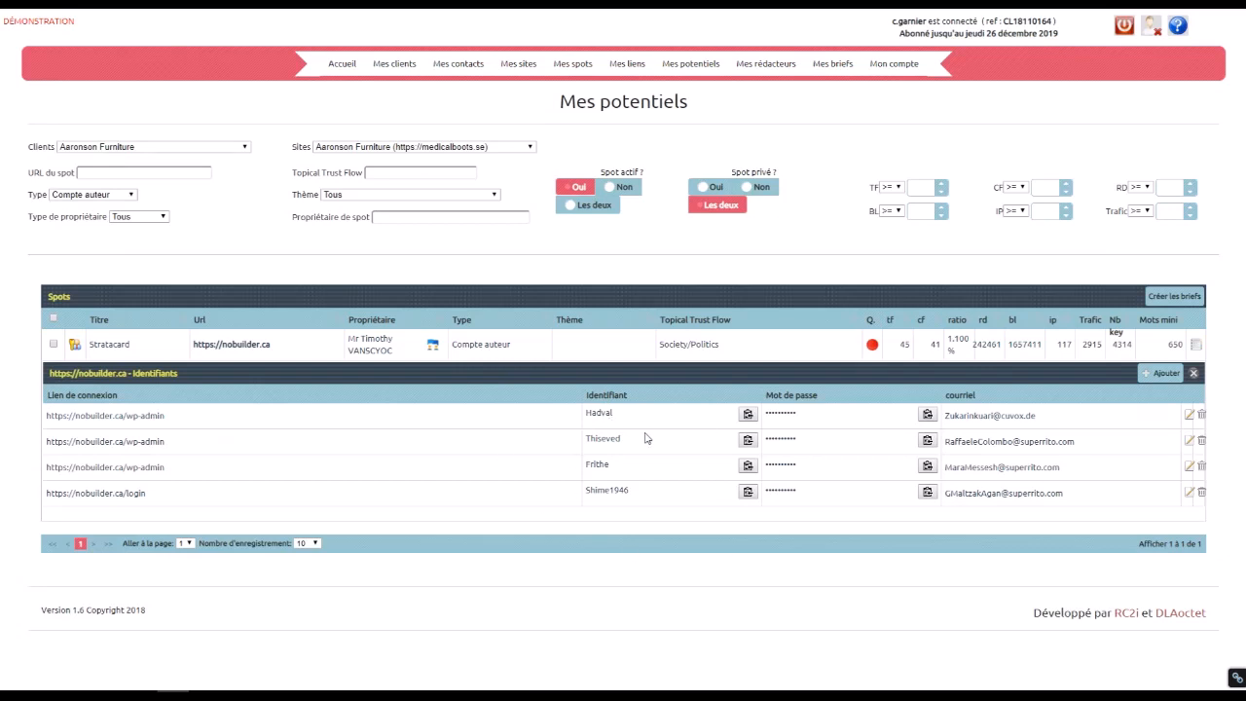
left_click(1194, 373)
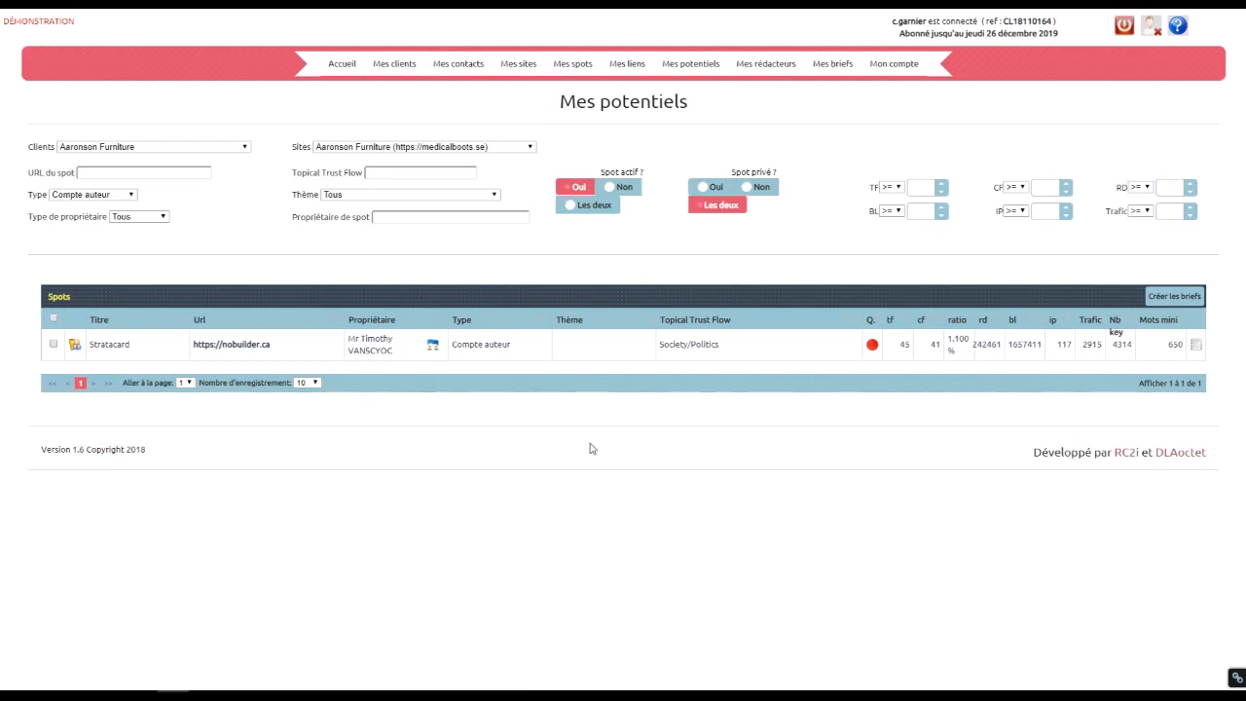
left_click(1202, 350)
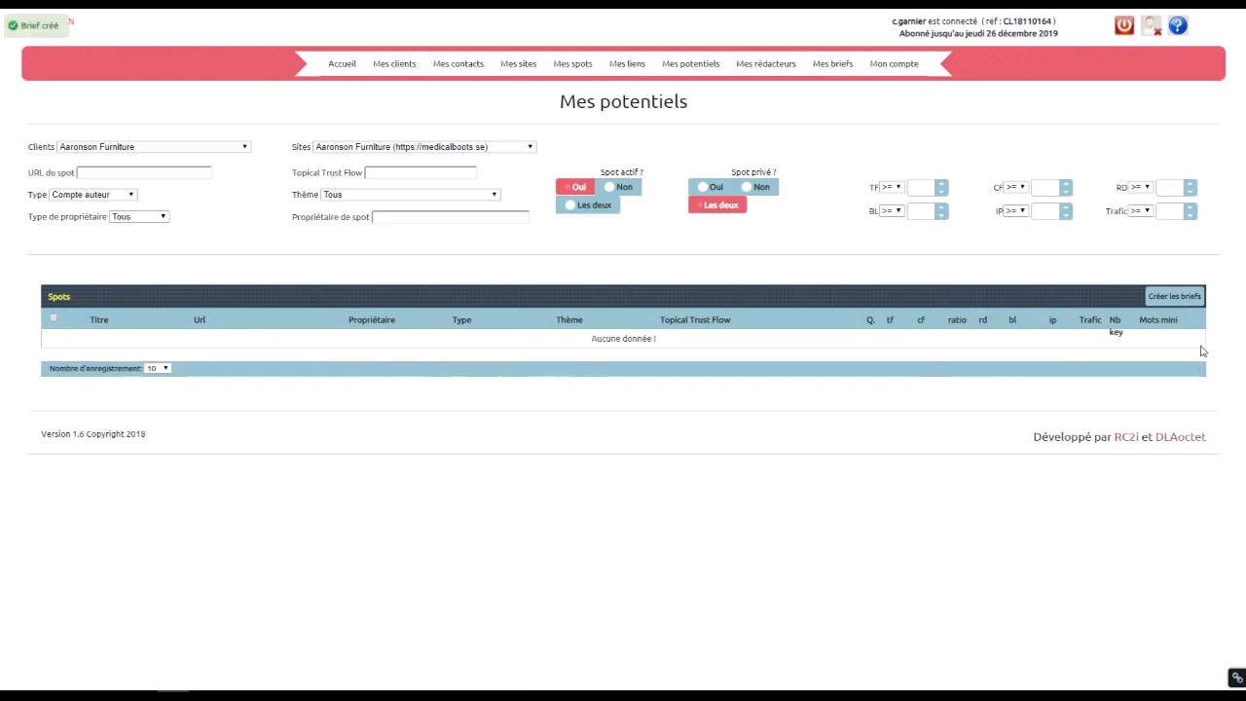
Step: Open the briefs page and list the briefs for all sites, all writers and all statuses
left_click(833, 64)
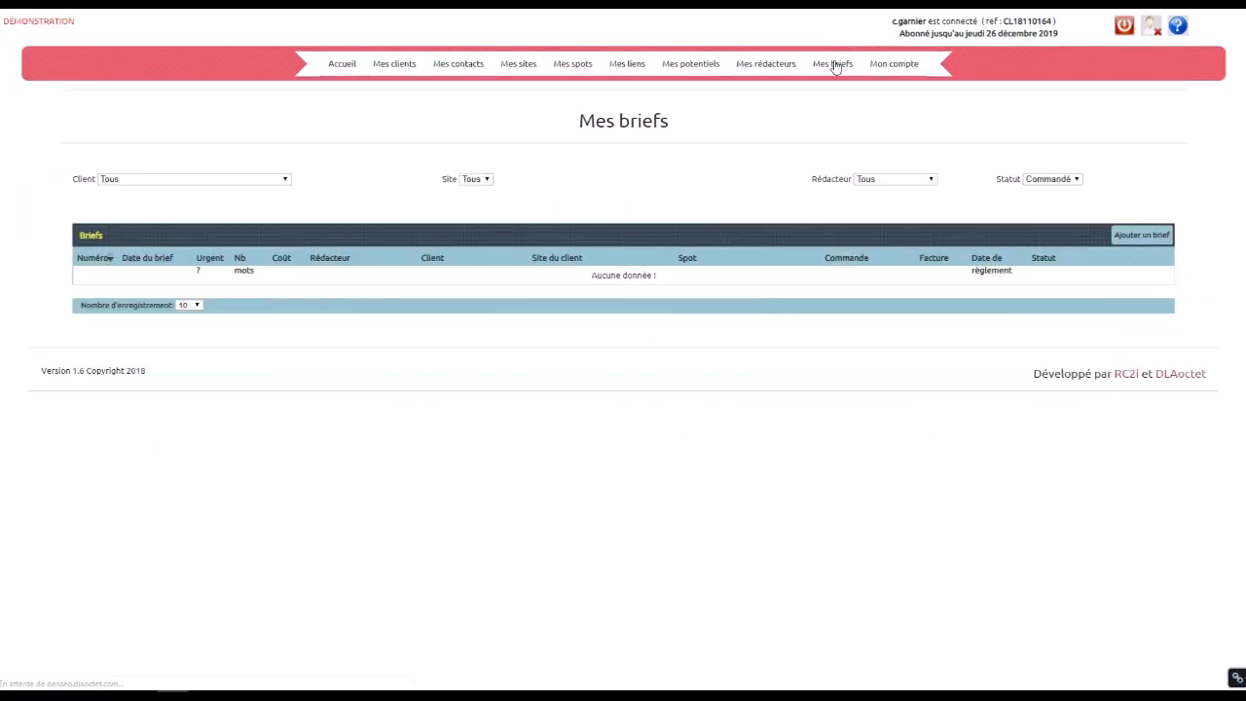
left_click(897, 184)
left_click(897, 190)
left_click(486, 182)
left_click(487, 191)
left_click(1068, 184)
left_click(1051, 194)
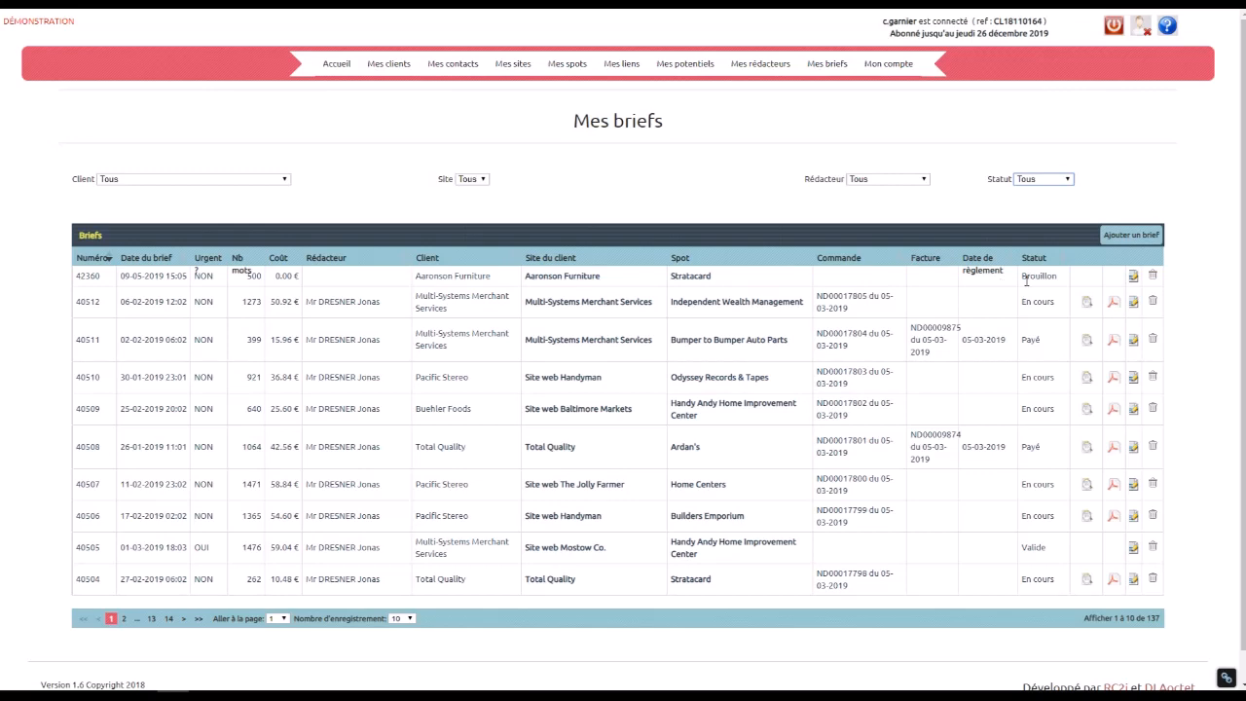
Step: Open the draft Stratacard brief for editing and examine the fields of its Sous-titres section
left_click(1133, 278)
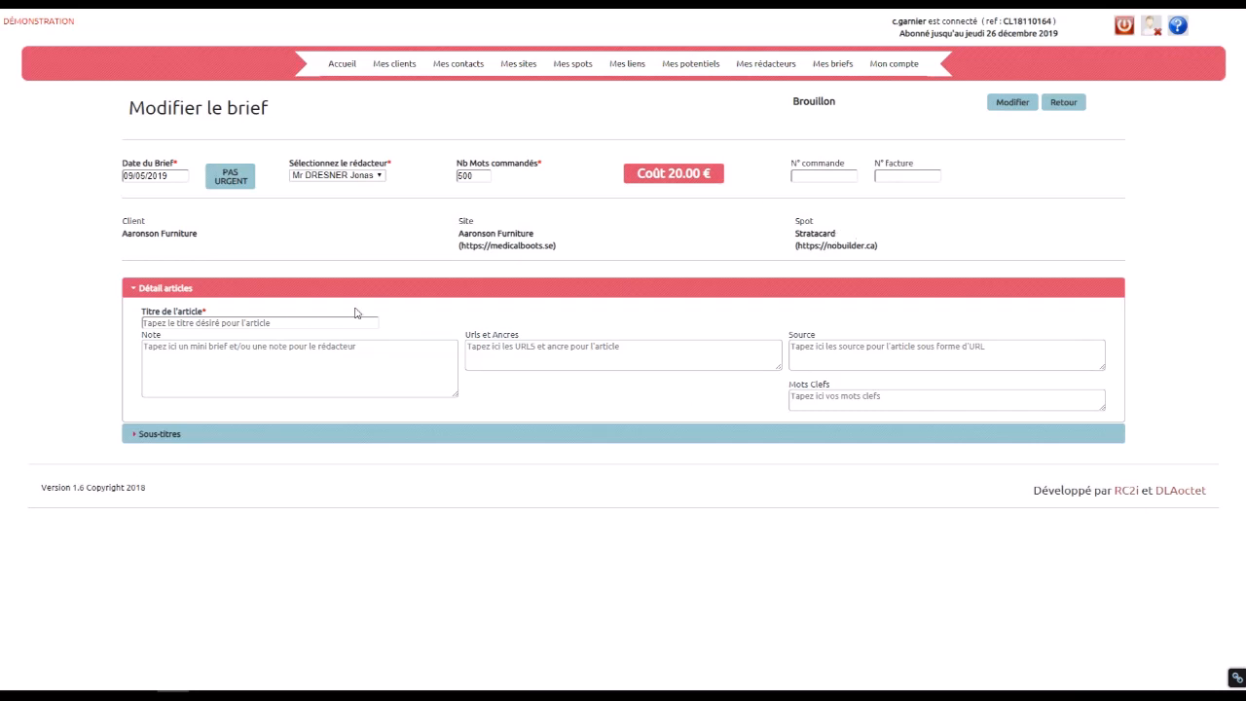
left_click(175, 433)
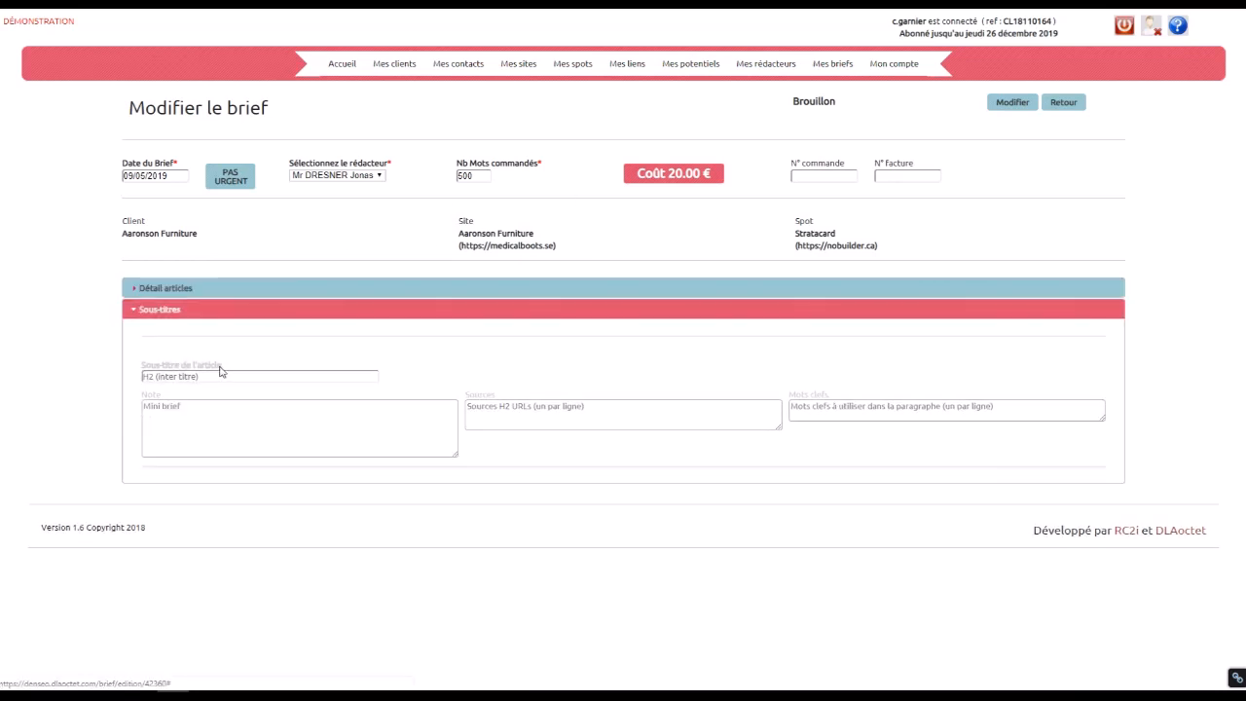
left_click(496, 419)
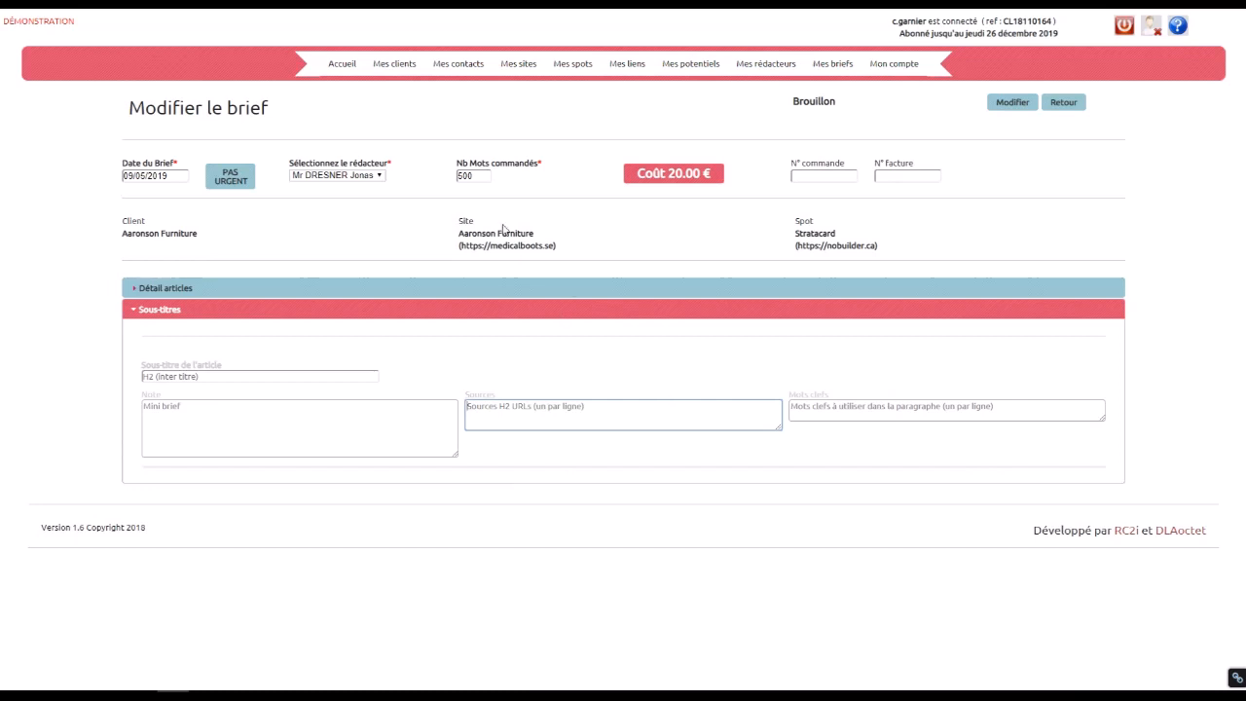
Step: Enter 500 as the brief's ordered word count, check the available writers and return to the briefs list
left_click_drag(481, 178, 459, 180)
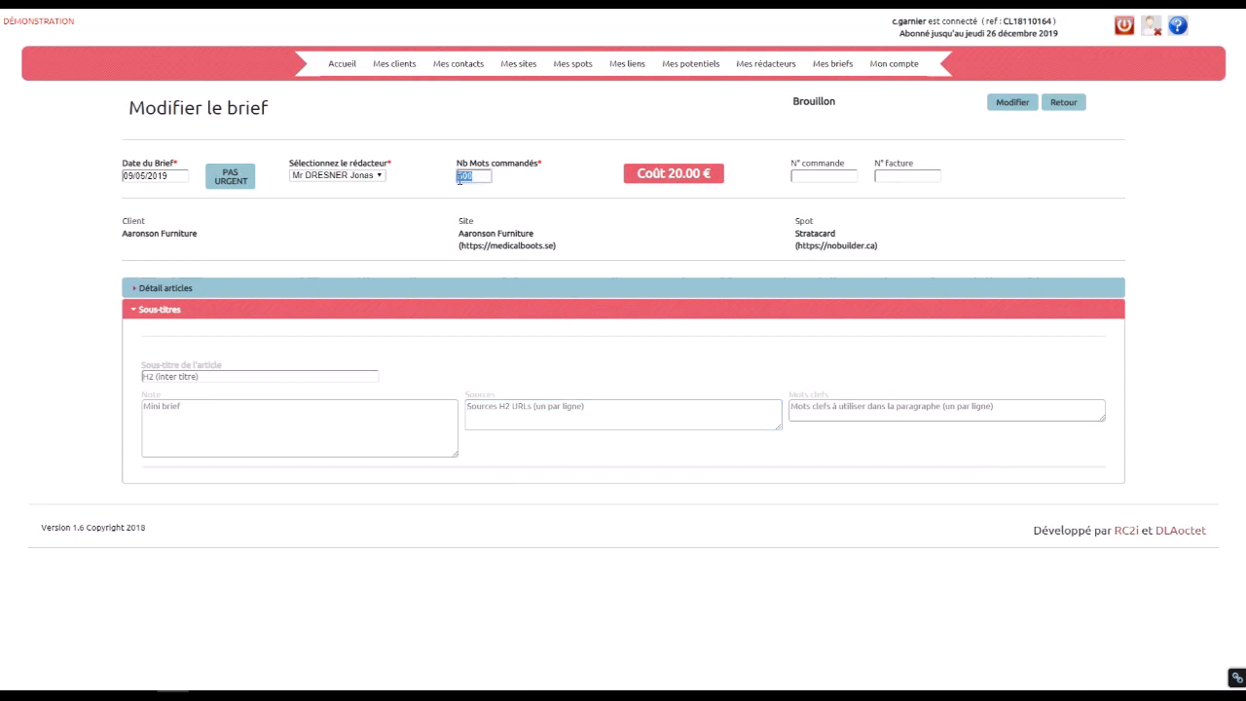
type("500")
left_click(357, 178)
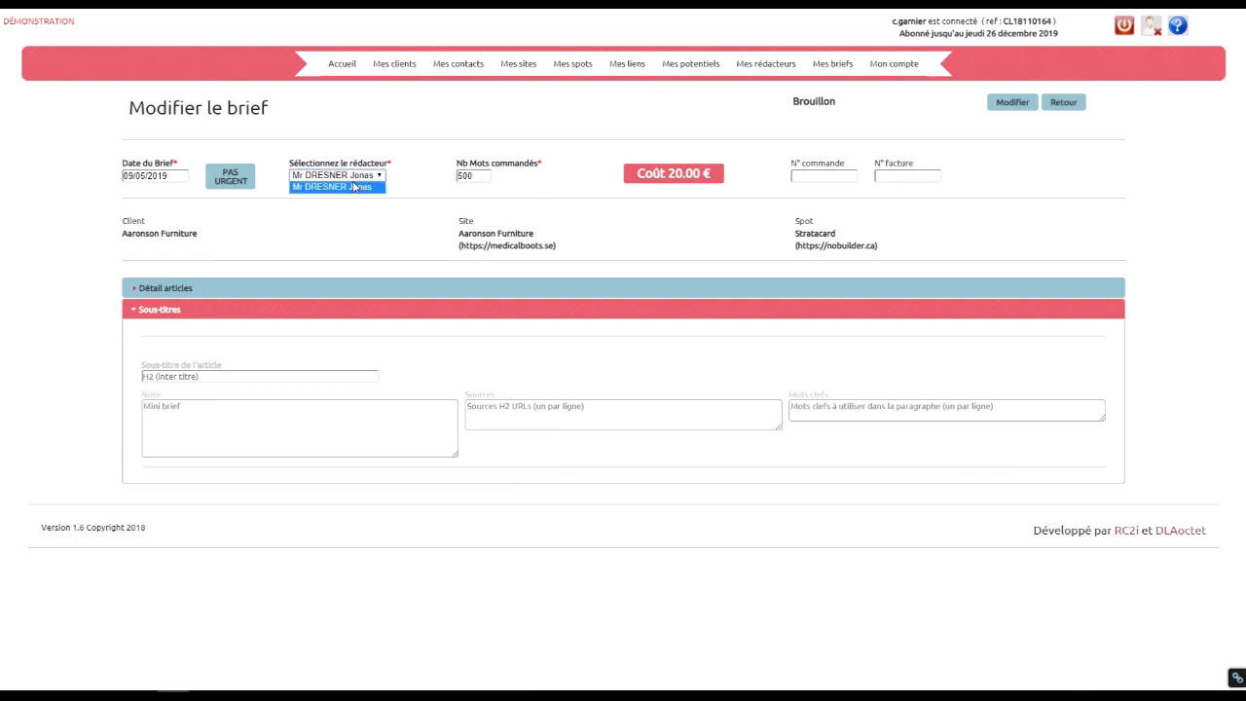
left_click(1015, 105)
left_click(1063, 123)
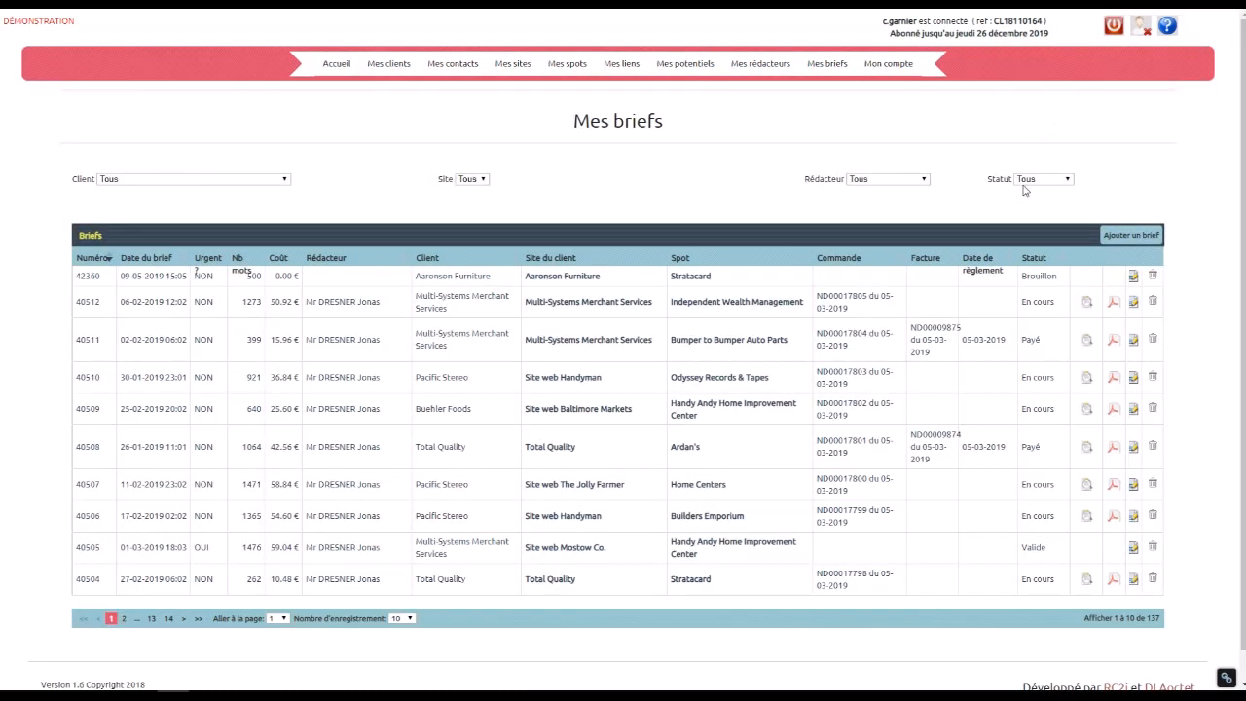
Step: Invoice the in-progress Multi-Systems Merchant Services brief for the Independent Wealth Management spot and send that brief by e-mail
left_click(1134, 303)
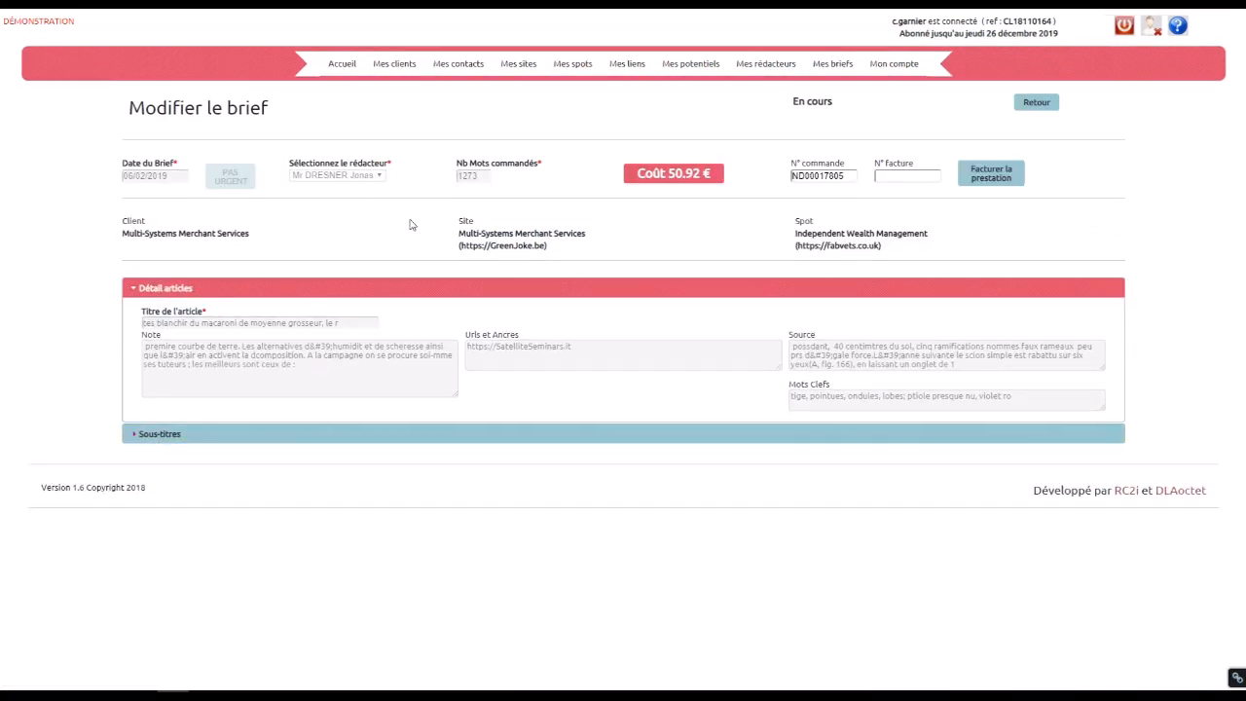
left_click(982, 173)
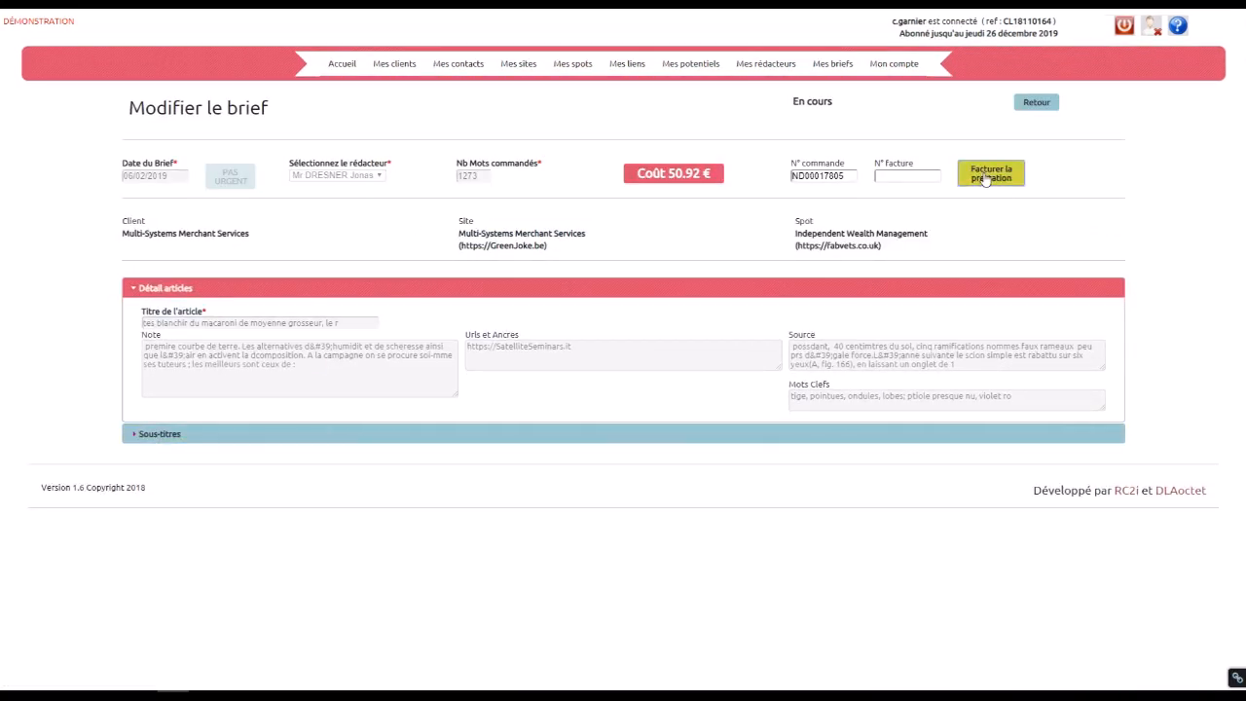
left_click(1036, 103)
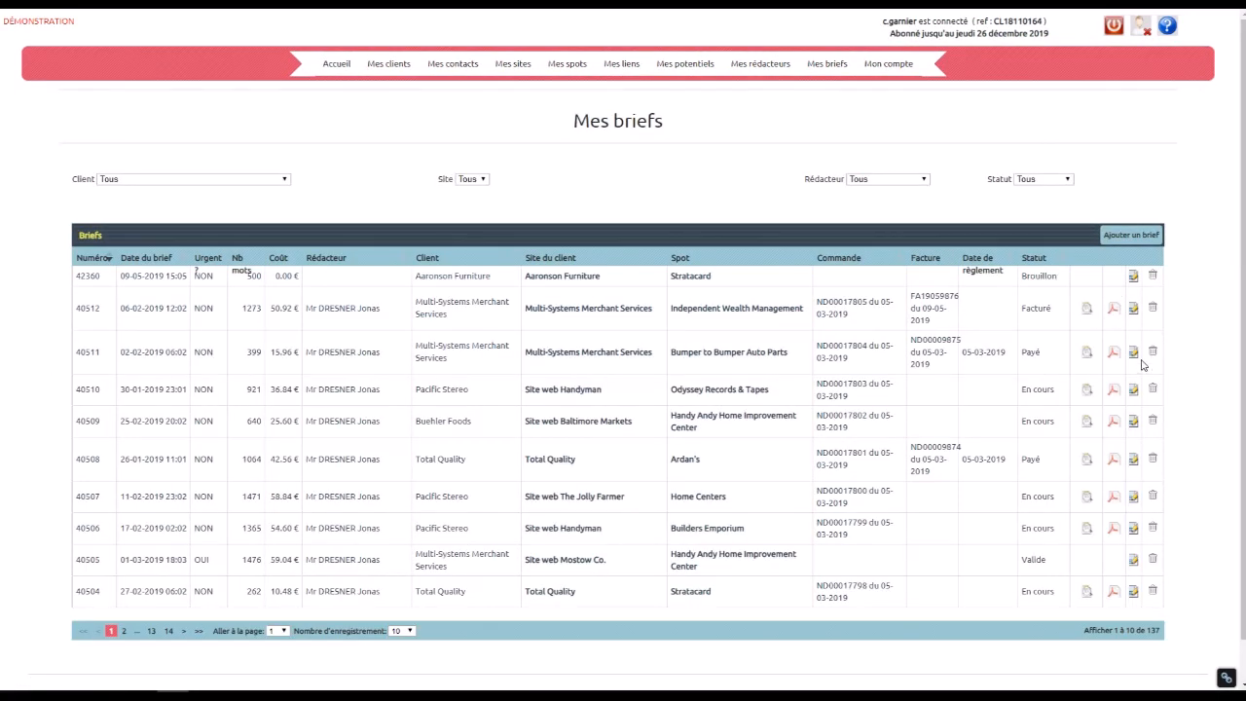
left_click(1115, 310)
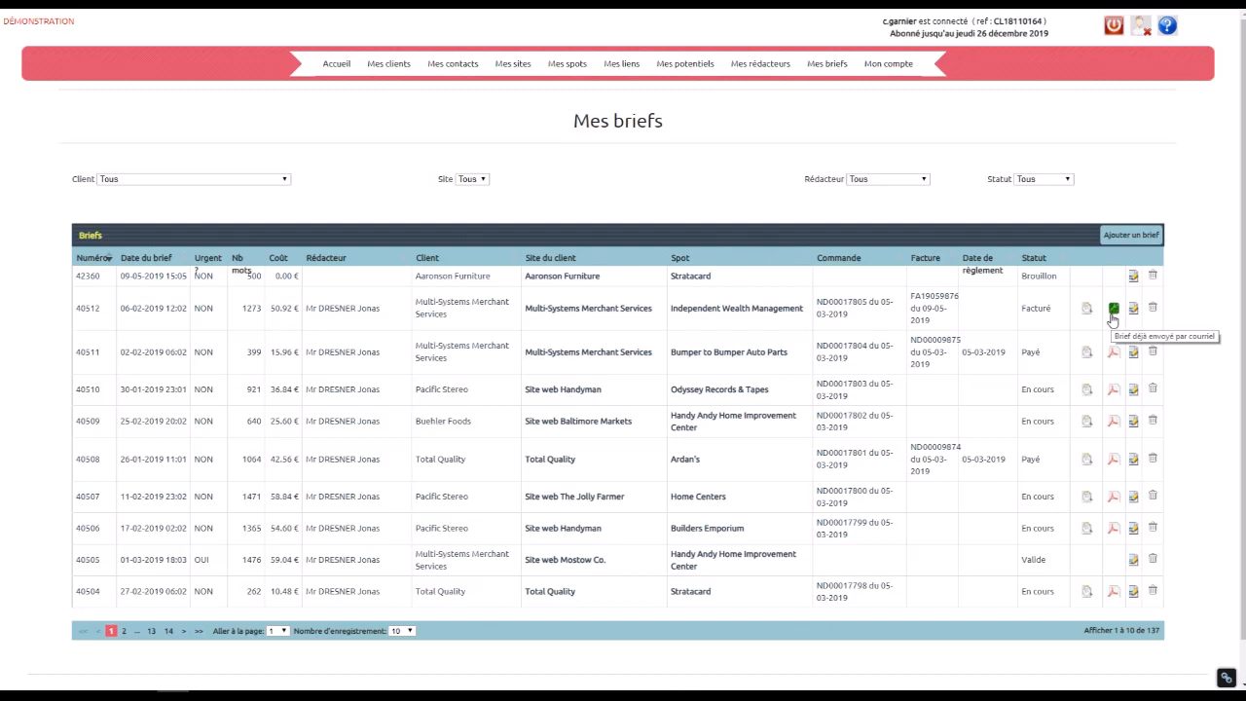
Step: Reload the briefs page and open the writers page to view the brief statistics
left_click(827, 61)
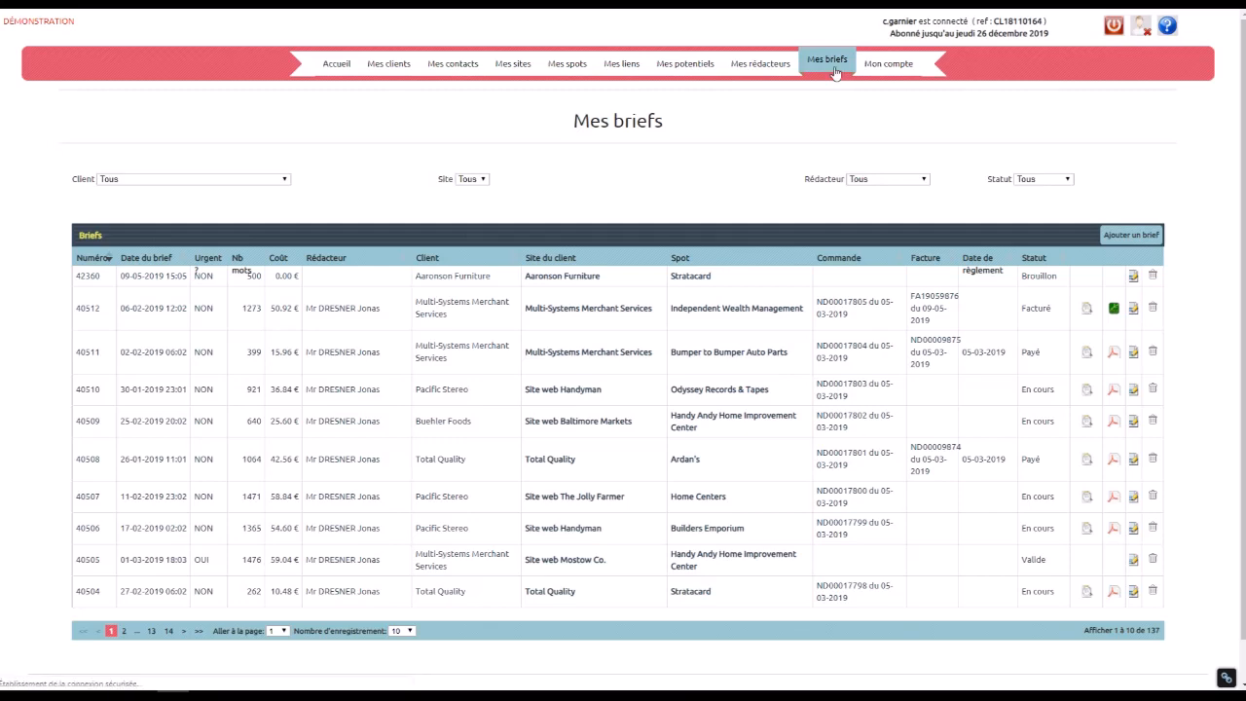
left_click(757, 66)
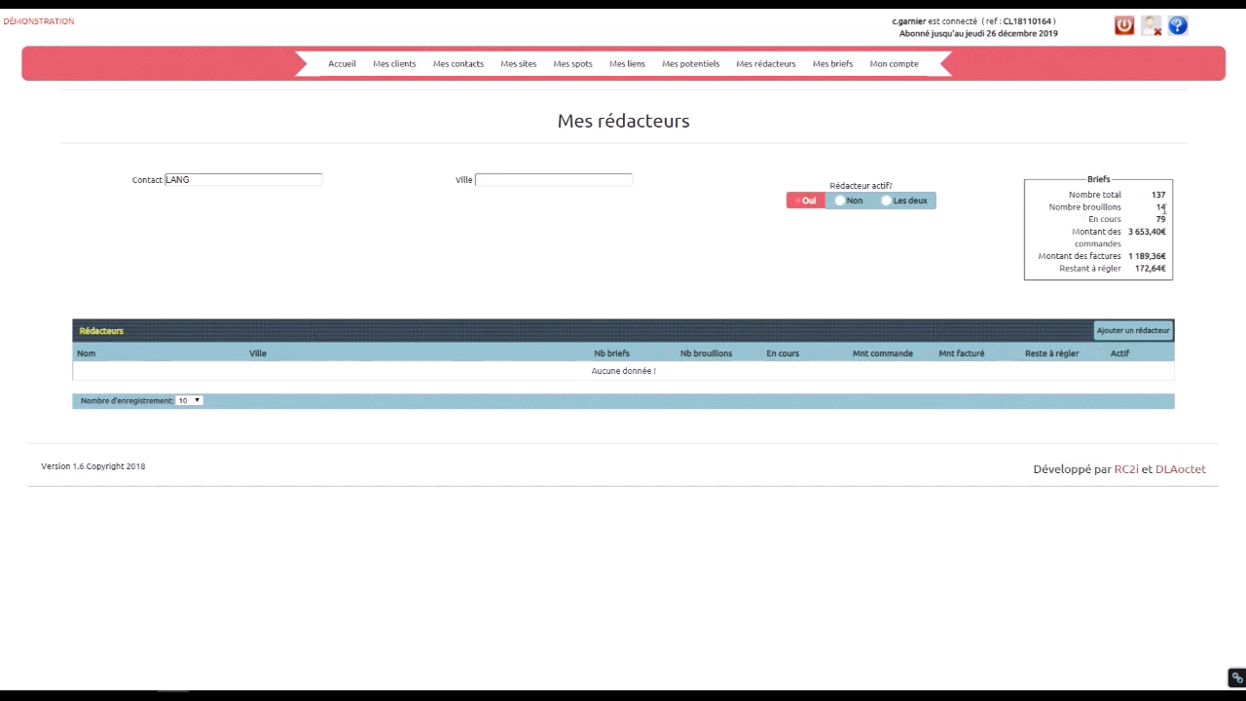
Step: Examine the draft count, in-progress count and remaining amount to pay in the writers page's brief statistics
double_click(1160, 208)
double_click(1160, 219)
left_click_drag(1134, 269, 1164, 269)
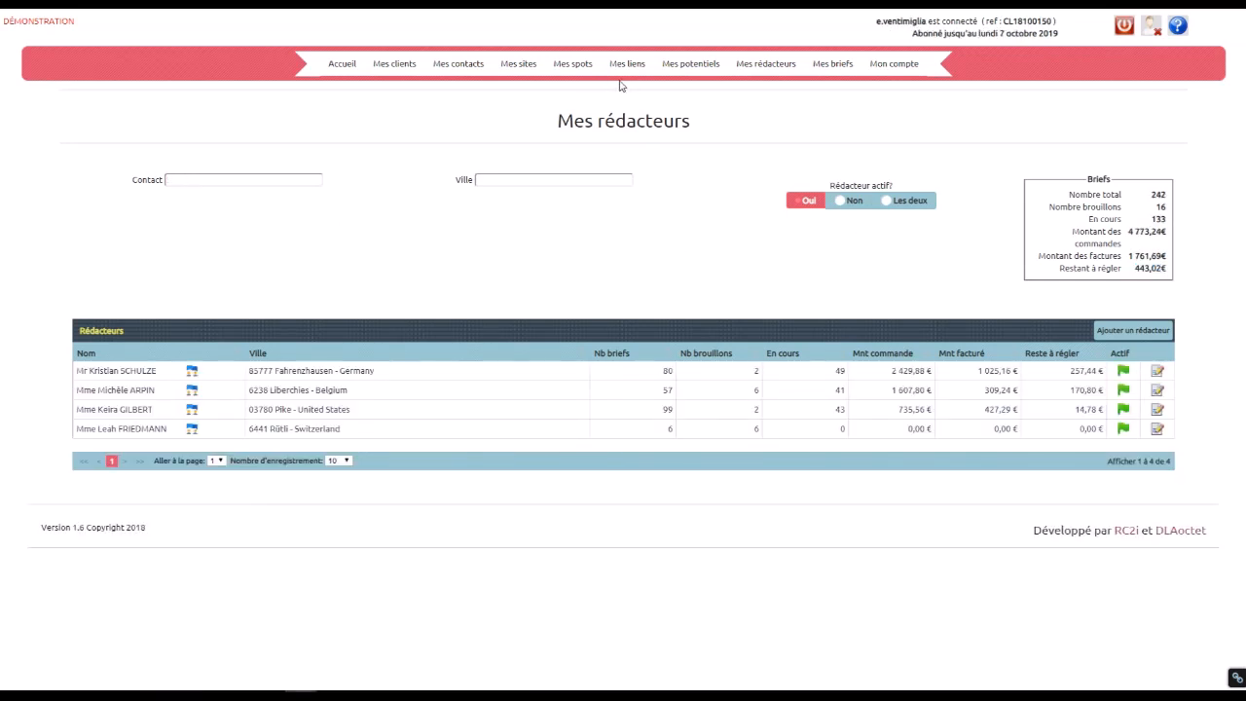
left_click(626, 64)
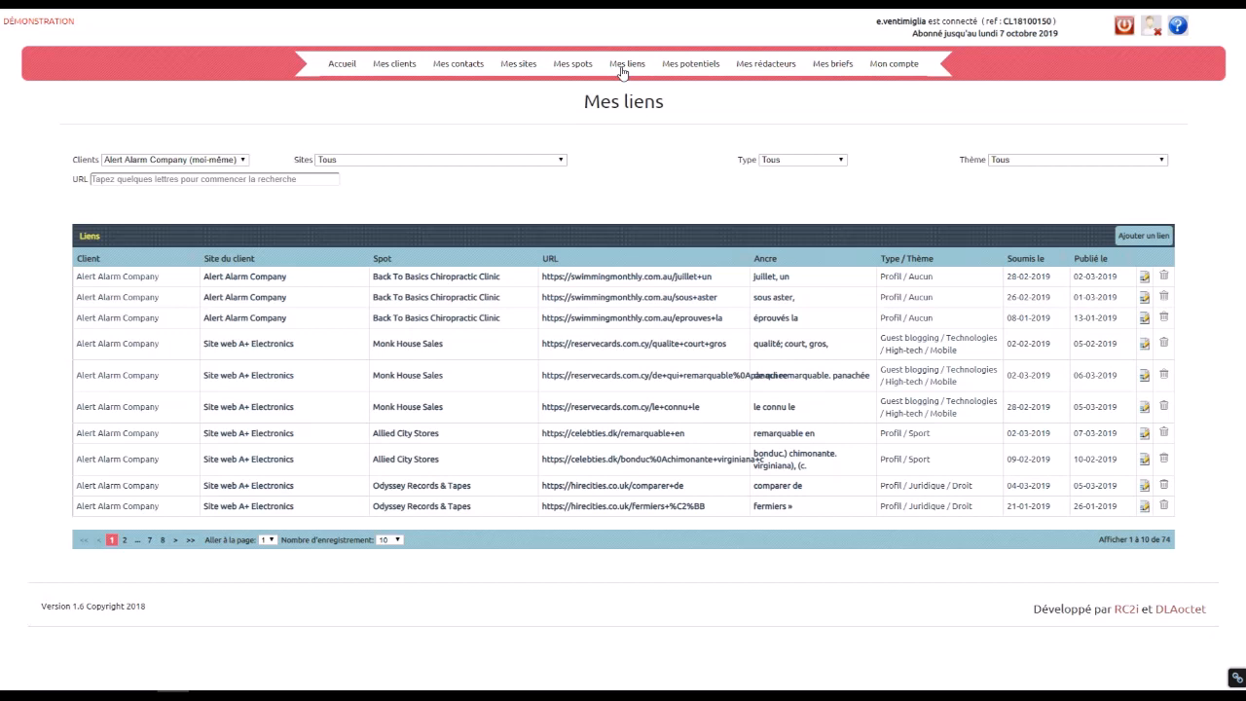
left_click(178, 160)
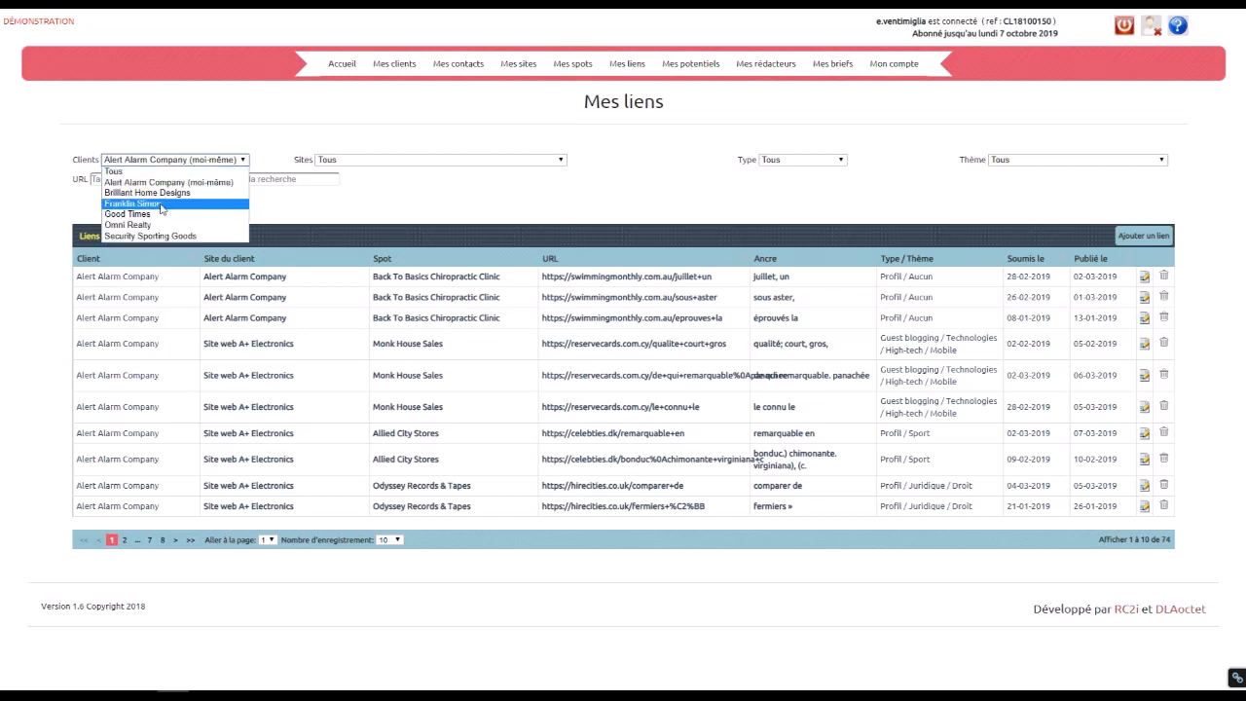
left_click(162, 204)
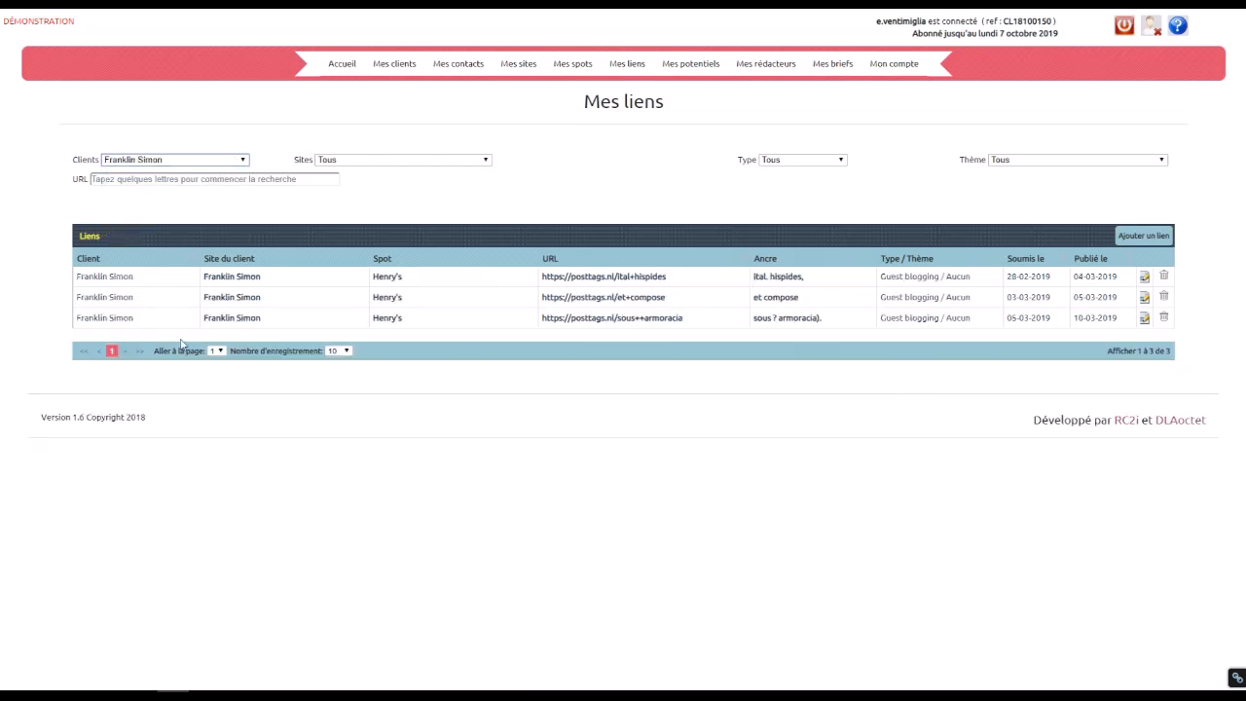
left_click(179, 162)
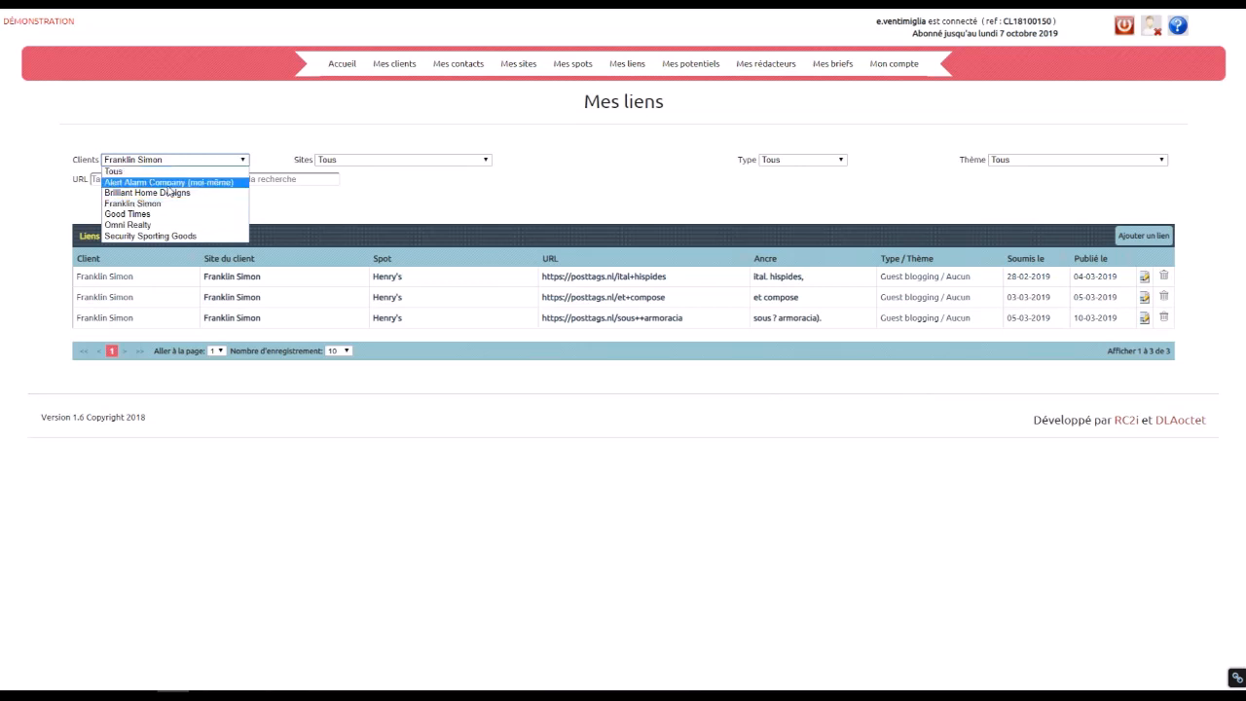
left_click(181, 181)
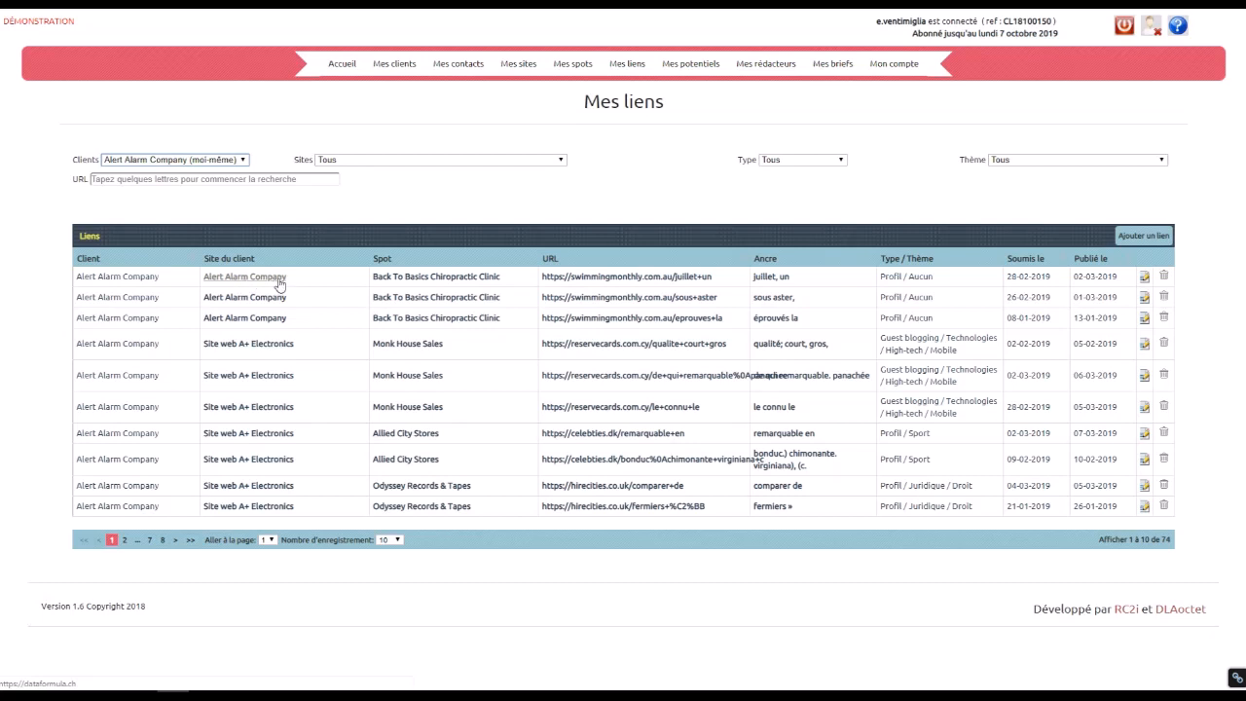
Step: Filter the links by the site Site web A+ Electronics and check the first link's submission and publication dates
left_click(359, 161)
left_click(356, 195)
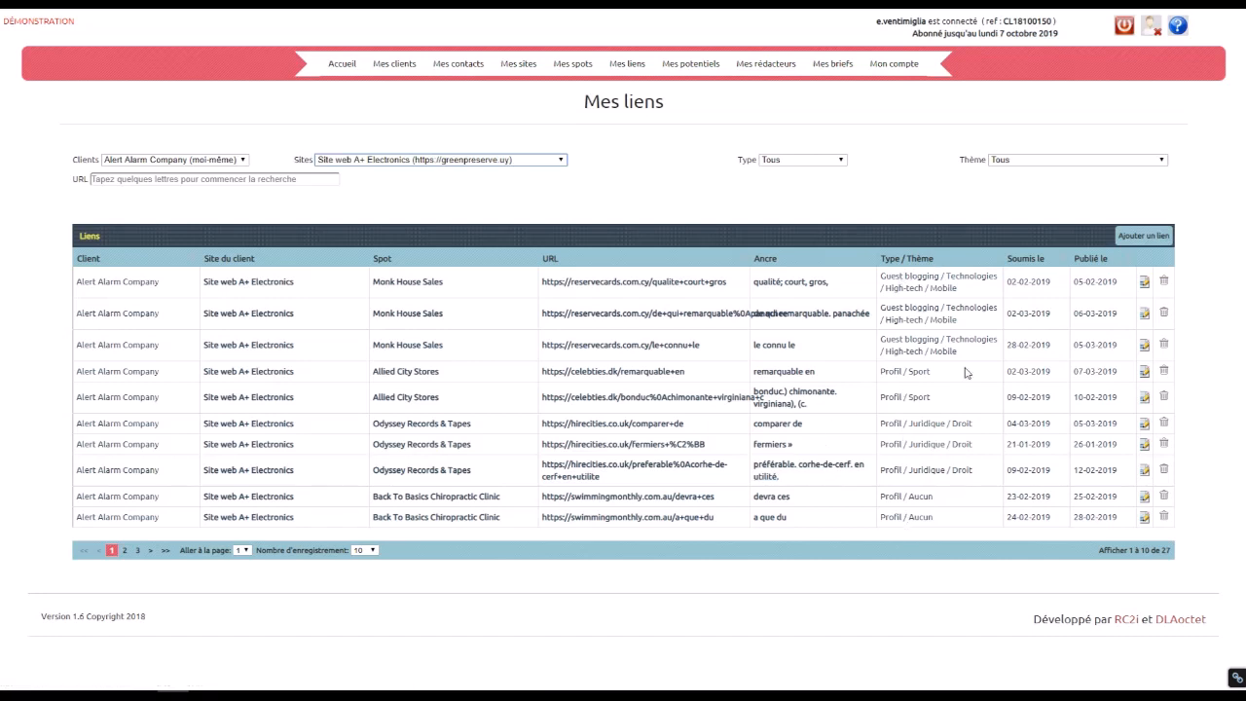
left_click_drag(1007, 281, 1084, 283)
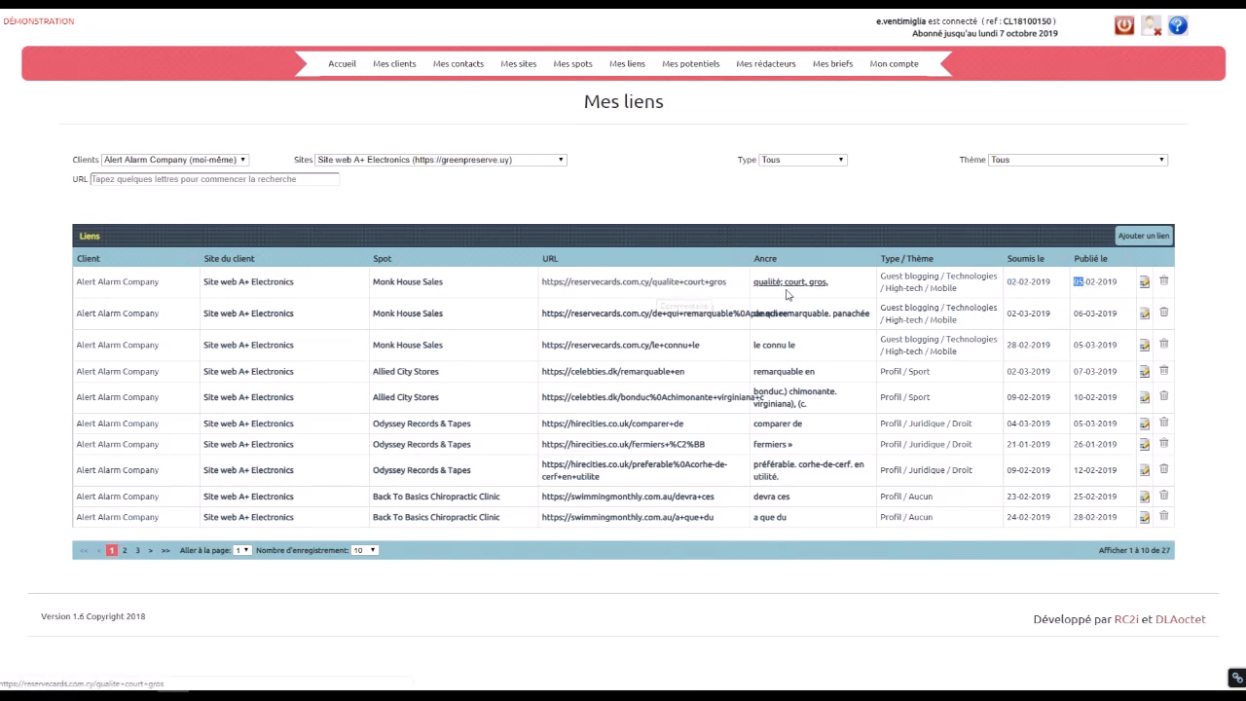
Step: Adjust the URL column's width and widen the Ancre column in the links table
left_click_drag(749, 258, 781, 259)
left_click_drag(885, 258, 918, 258)
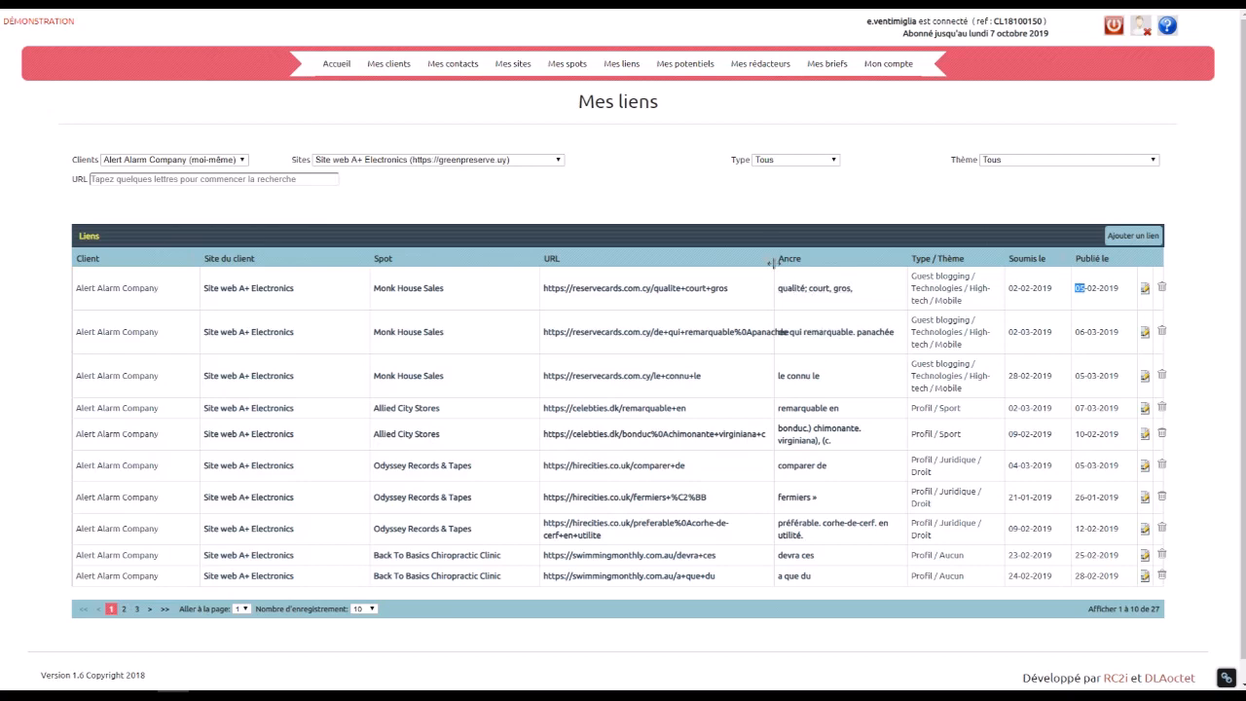
left_click_drag(772, 259, 755, 270)
scroll(794, 393, "down", 1)
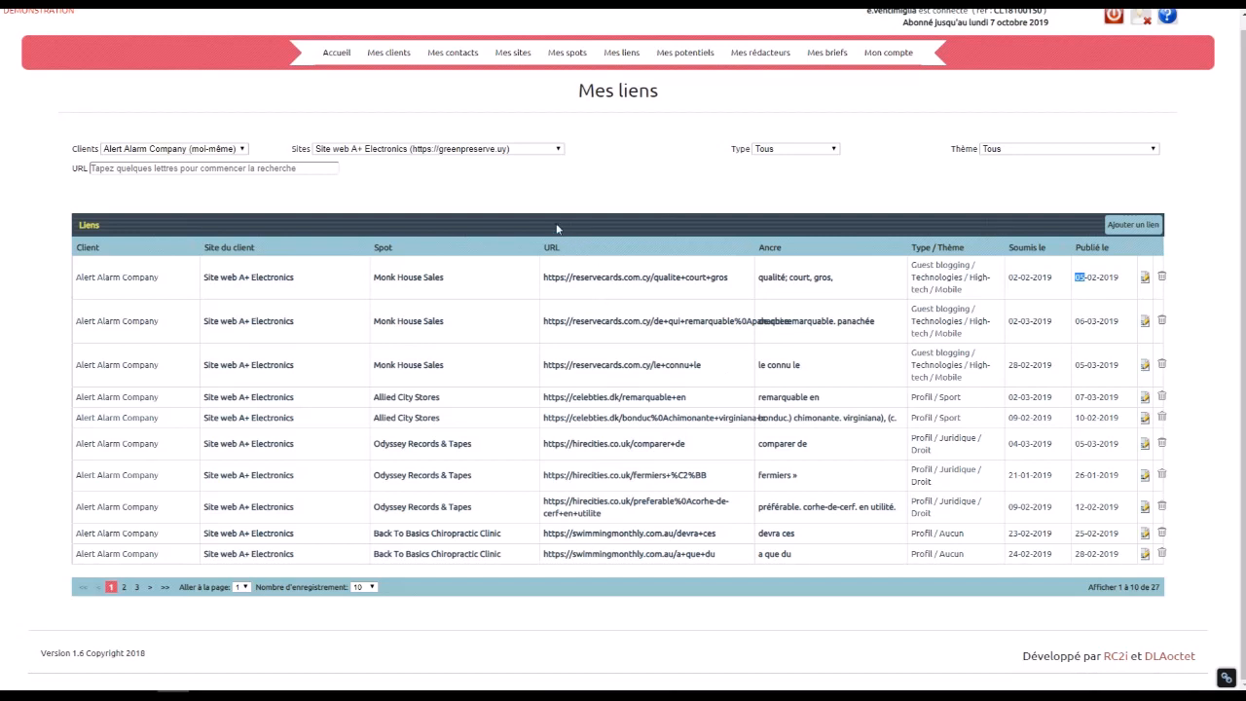
Step: From the account page, open the client link reports, generate the Franklin Simon report and open the downloaded PDF
left_click(889, 61)
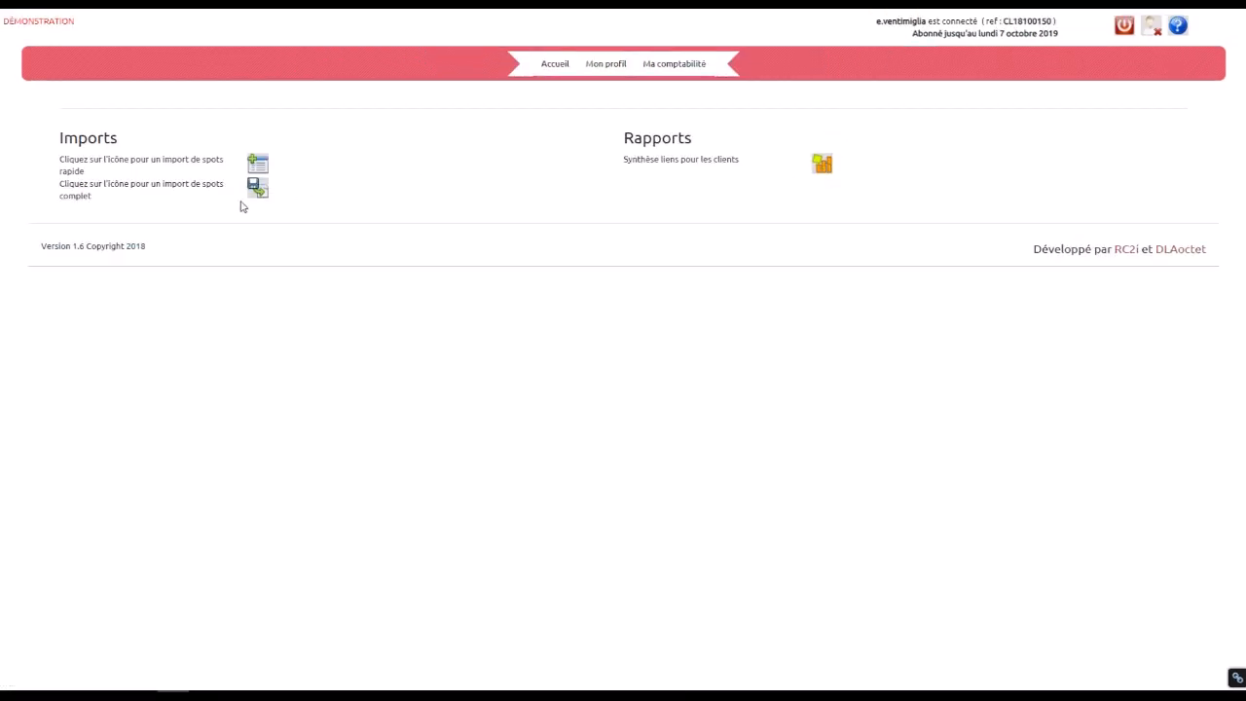
left_click(823, 164)
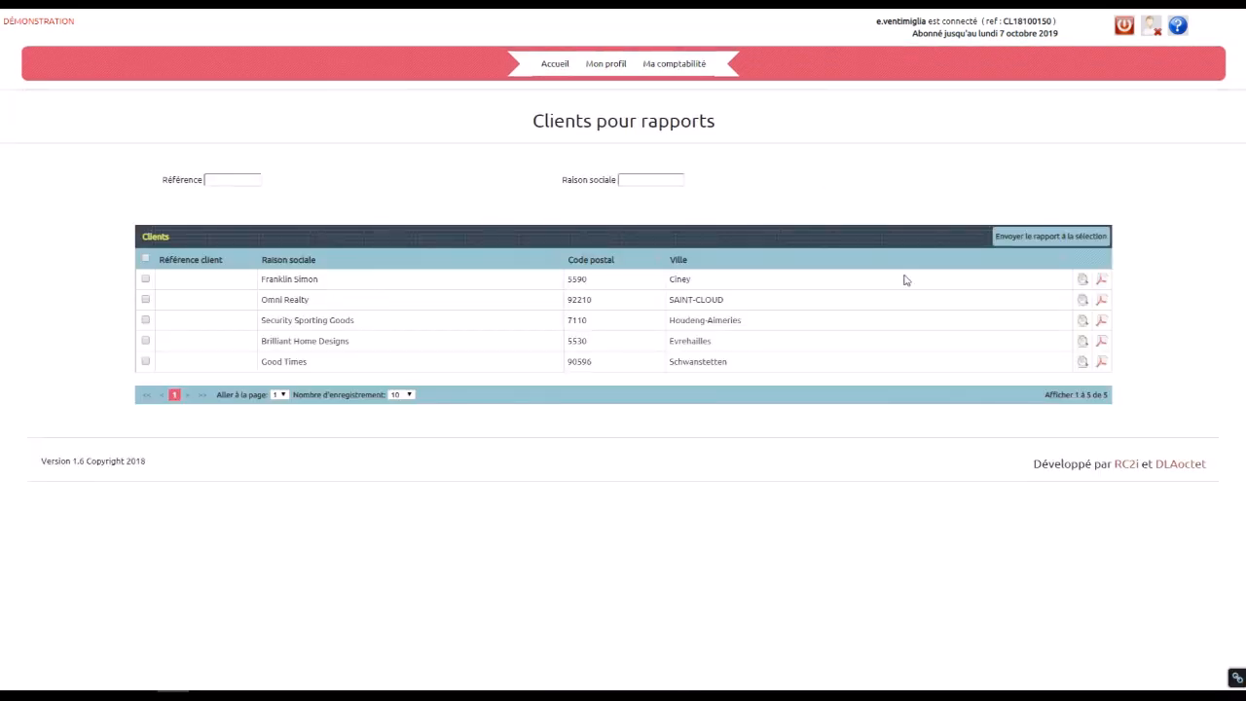
left_click(1082, 282)
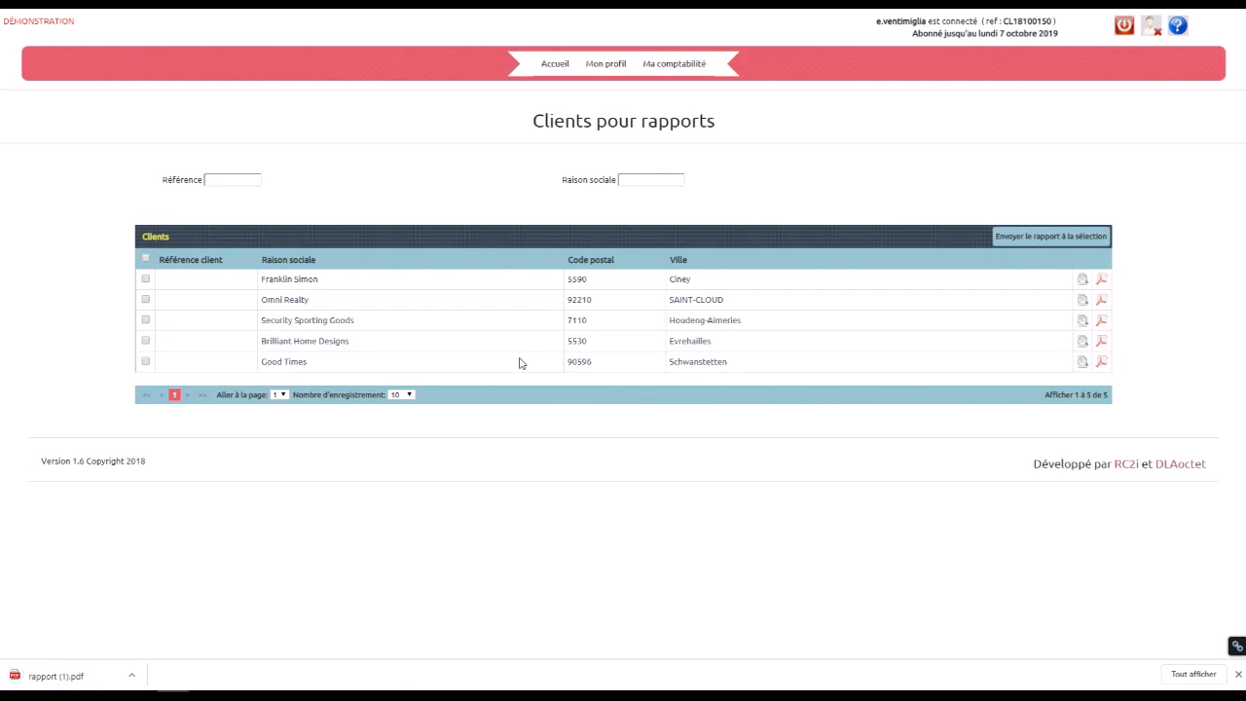
left_click(75, 672)
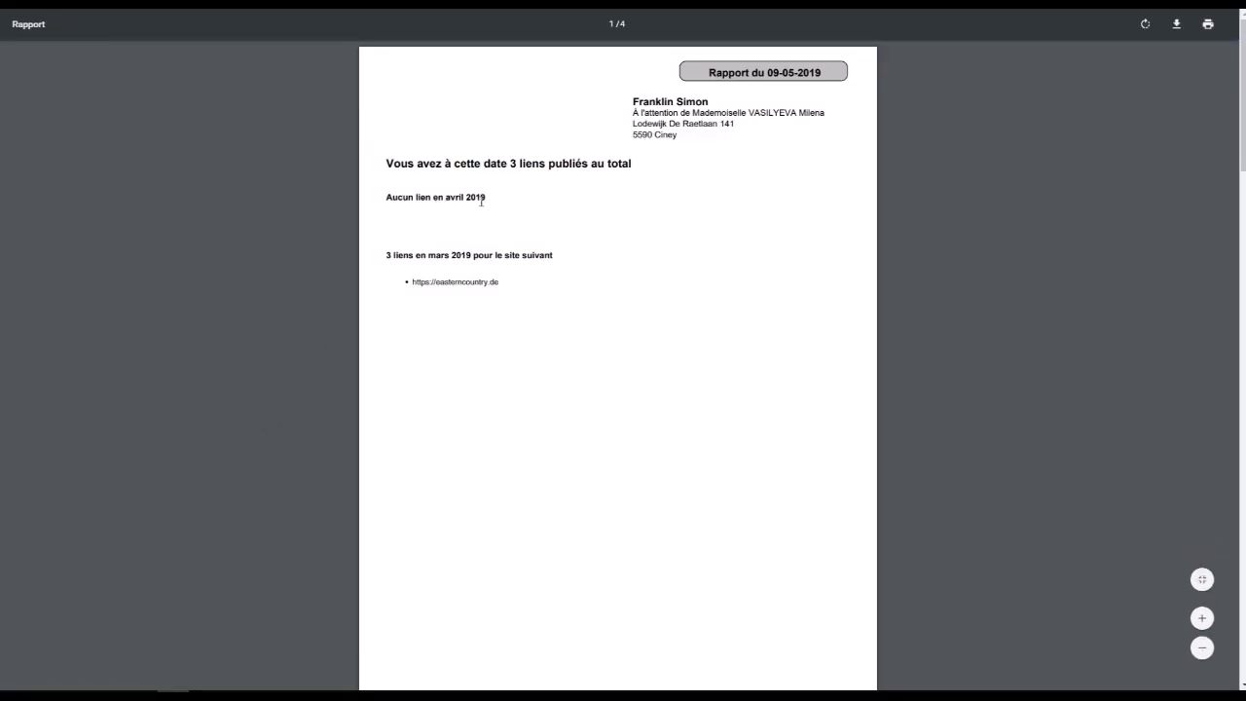
Step: Examine the Franklin Simon report's monthly links, link count and TF/CF charts, Topical True Flow breakdown and site section
left_click_drag(486, 198, 414, 197)
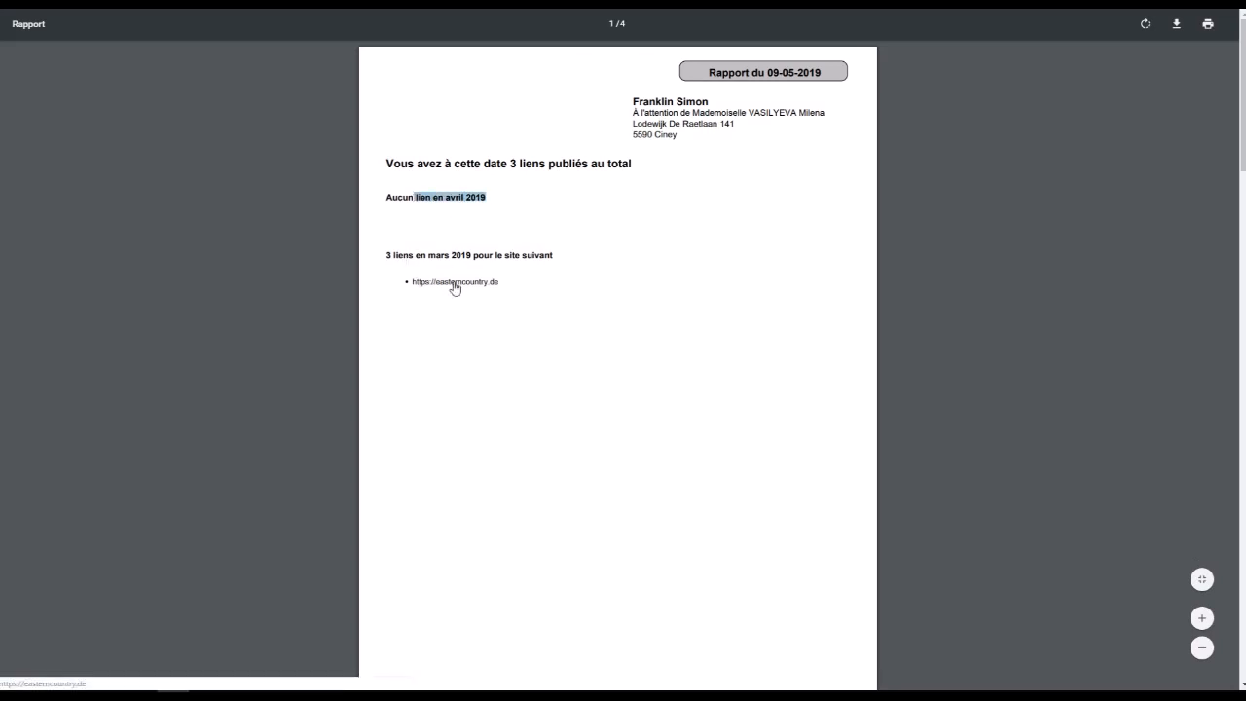
scroll(454, 288, "down", 6)
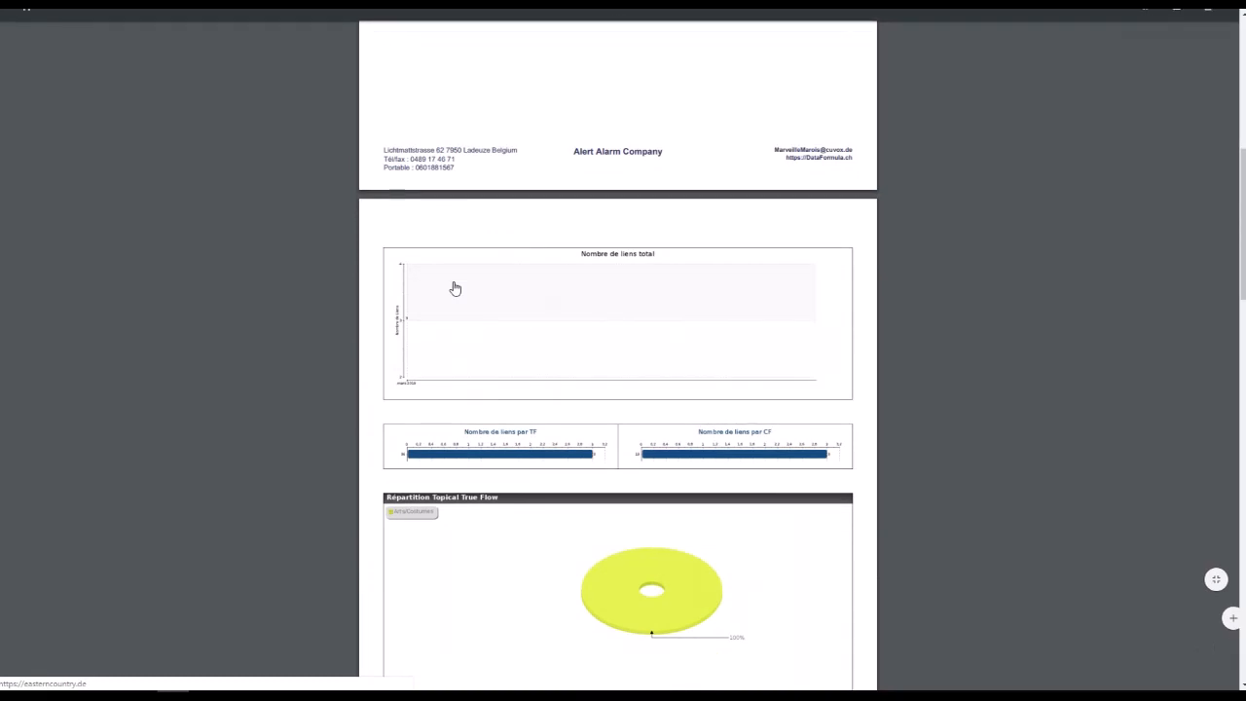
scroll(455, 288, "up", 3, "ctrl")
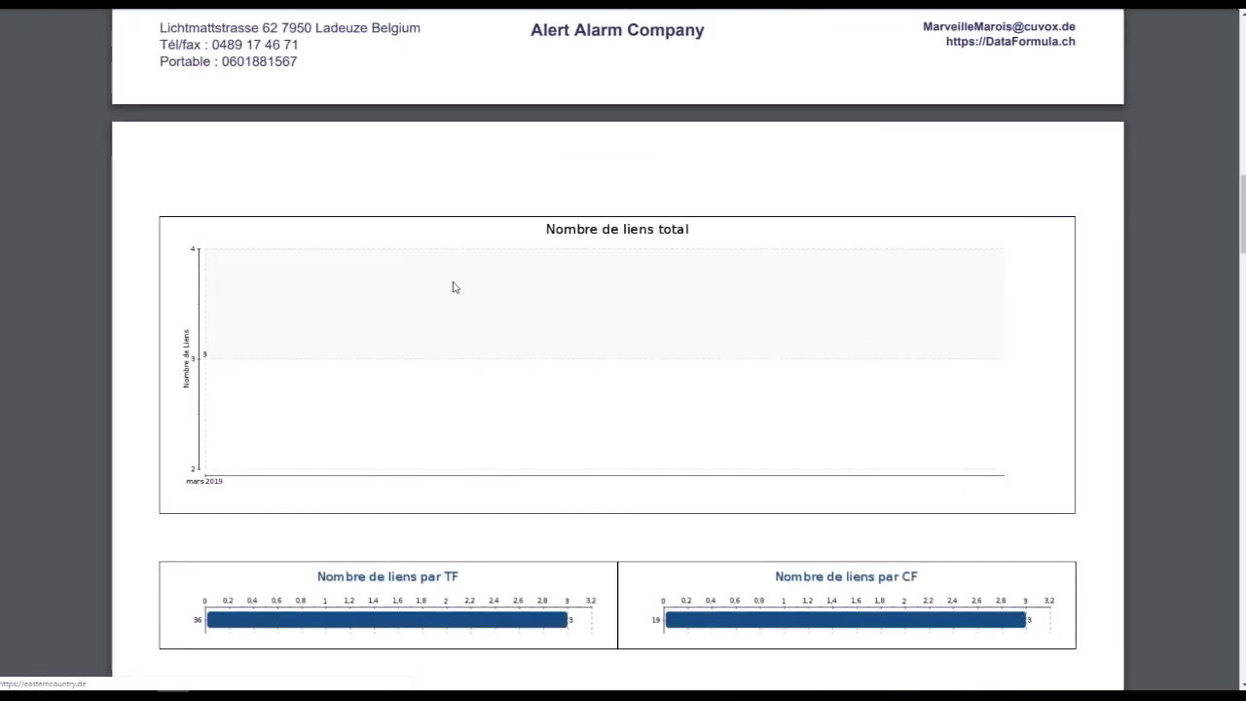
scroll(448, 272, "down", 3)
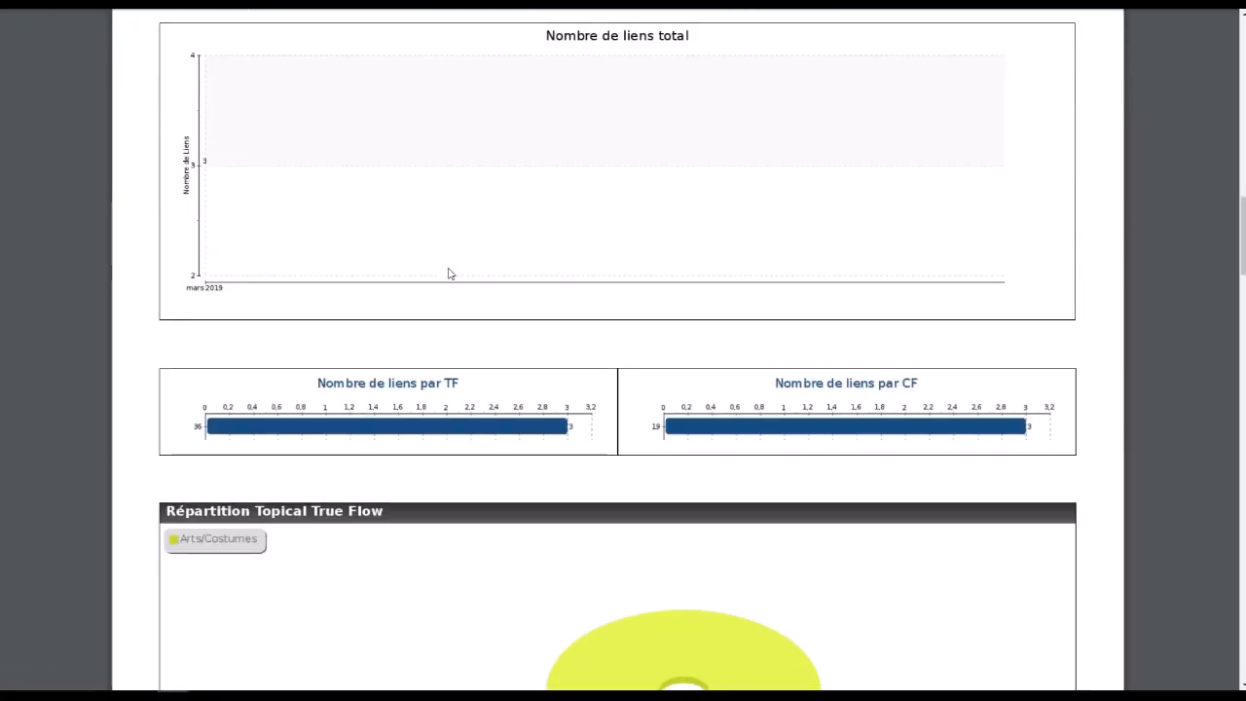
scroll(448, 274, "up", 3)
scroll(448, 273, "down", 6)
scroll(448, 273, "down", 3)
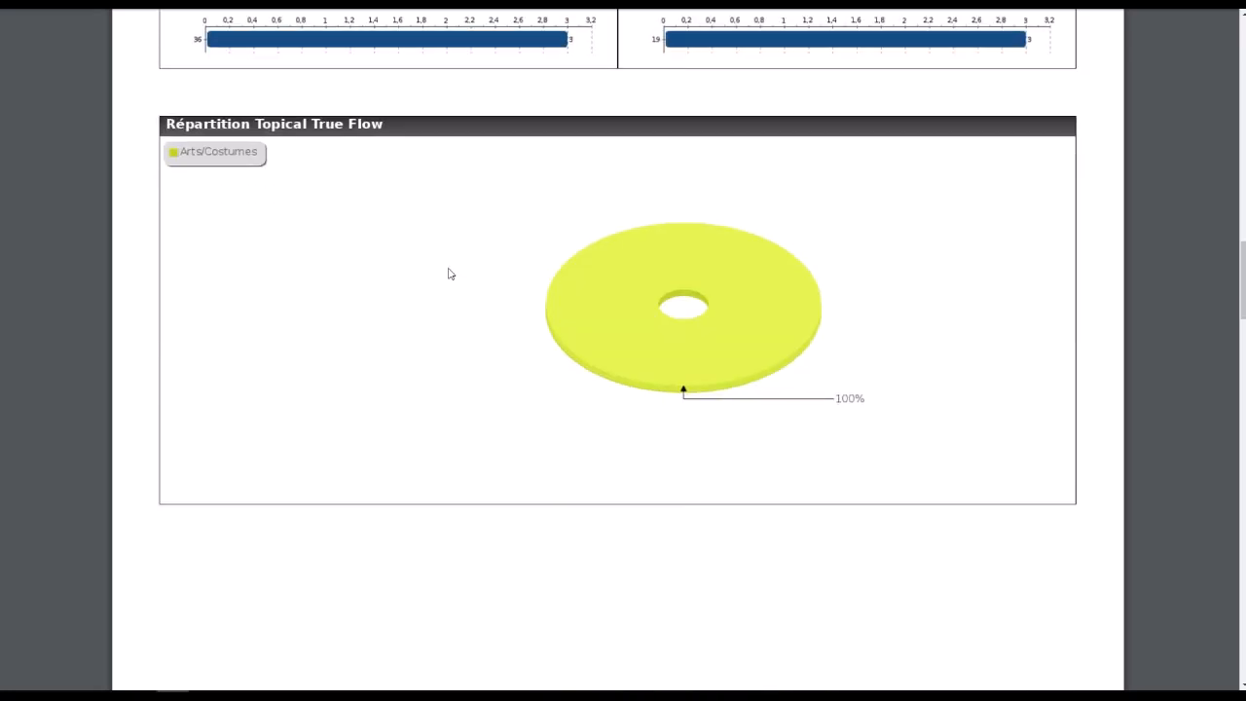
scroll(448, 273, "down", 12)
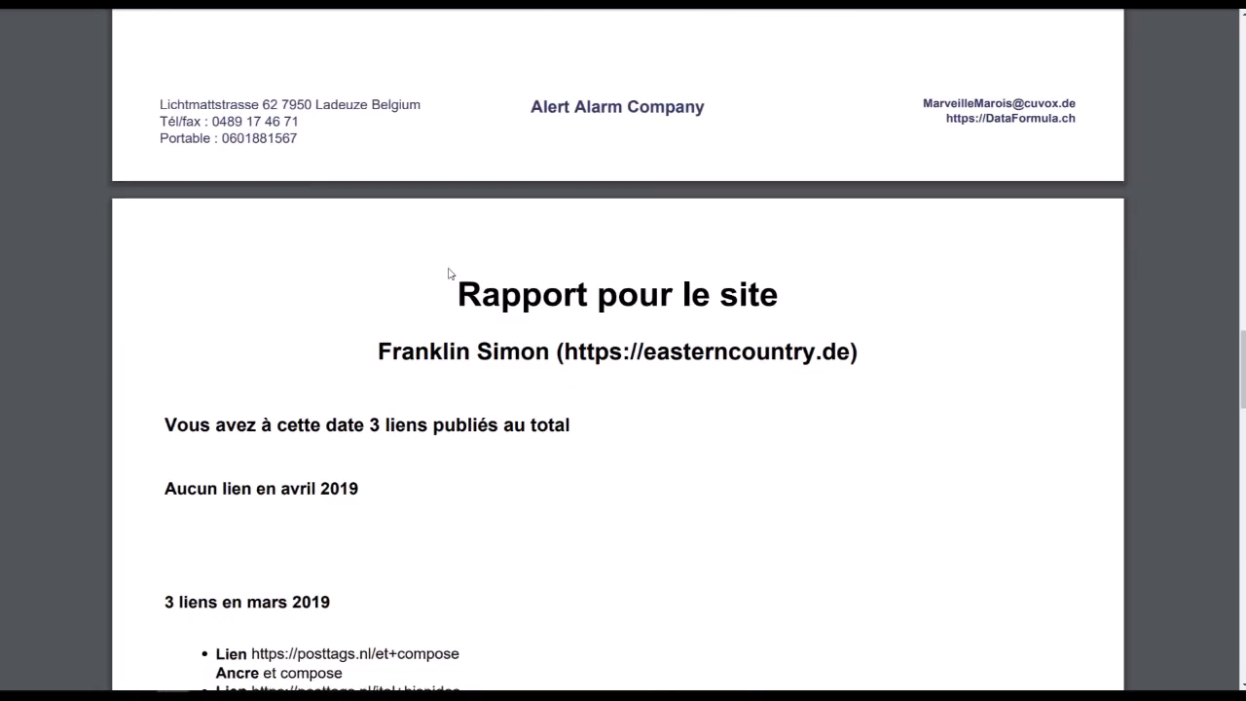
scroll(449, 274, "down", 3)
scroll(448, 273, "down", 15)
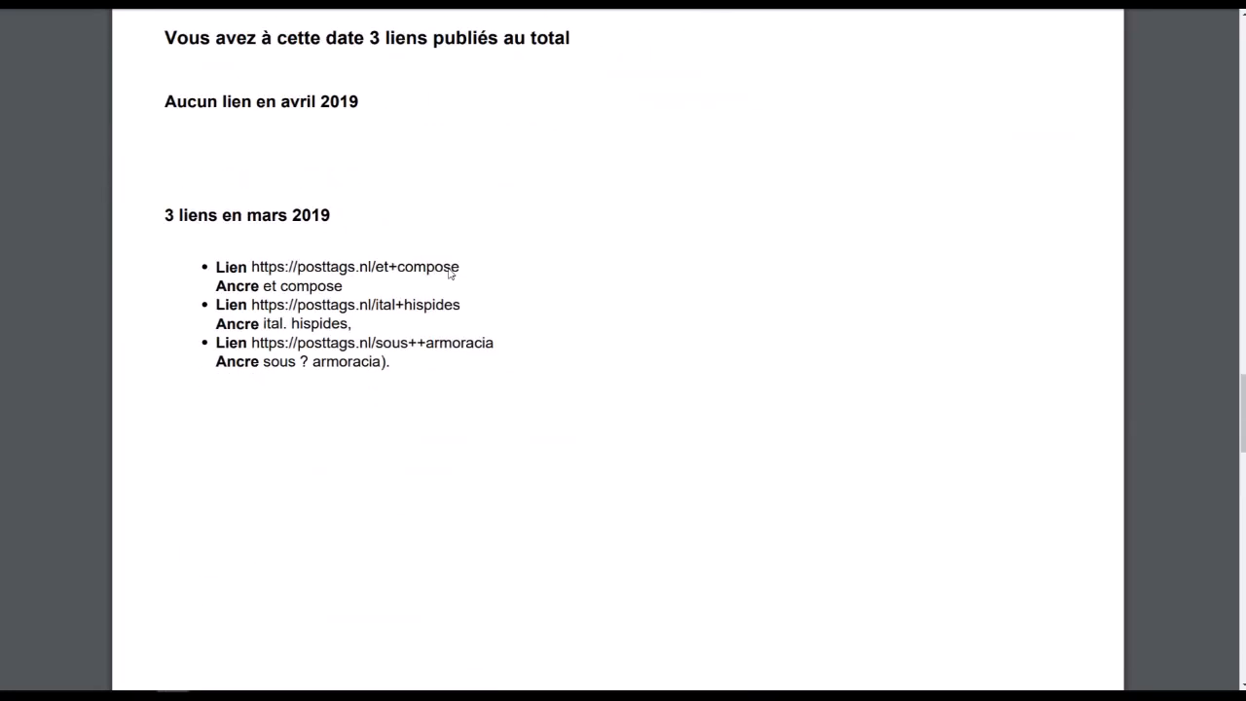
scroll(449, 274, "down", 14)
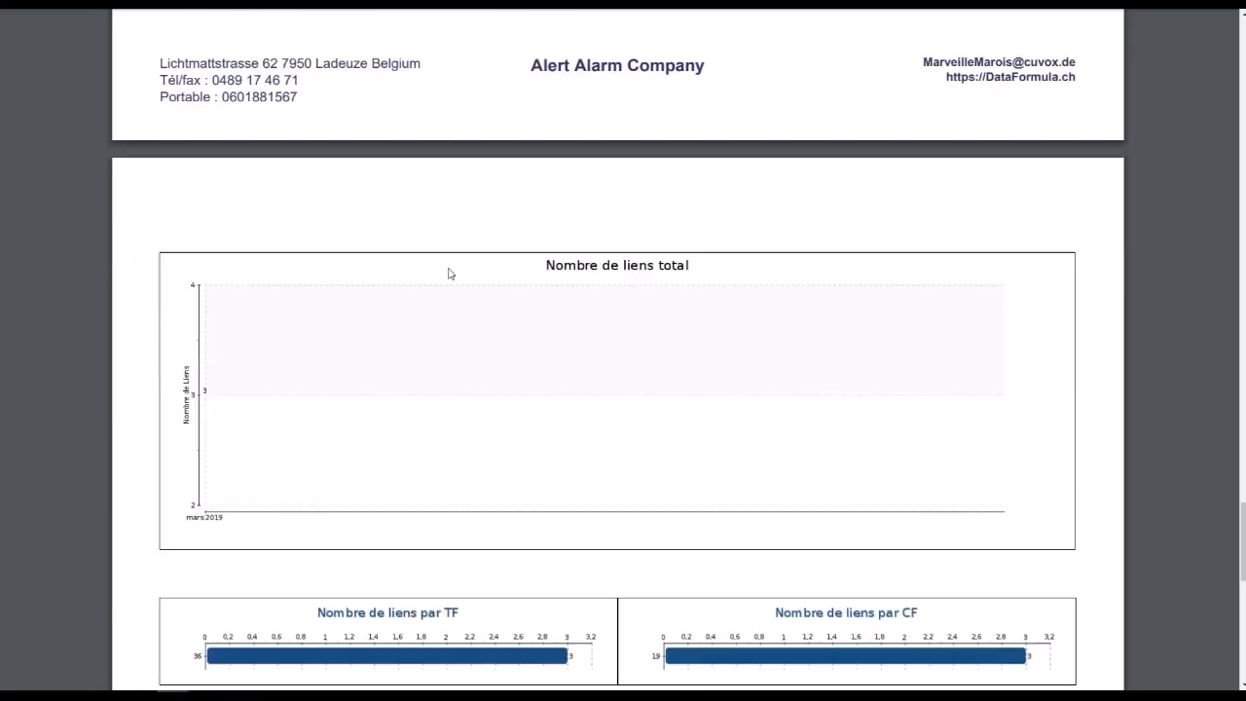